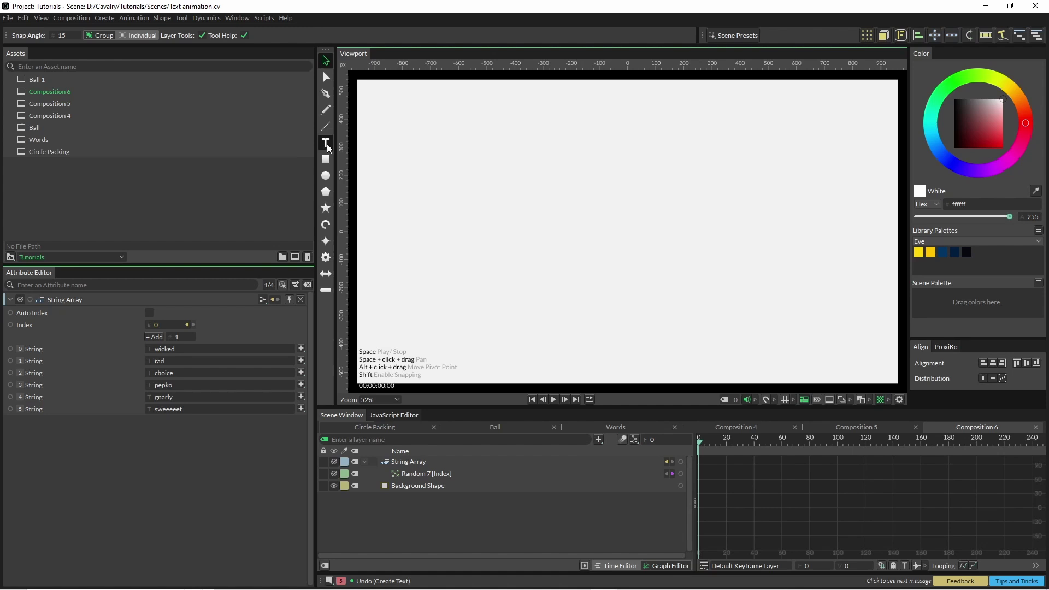
# Step: Add a text shape centred horizontally and vertically, set in DM Sans
pyautogui.click(327, 143)
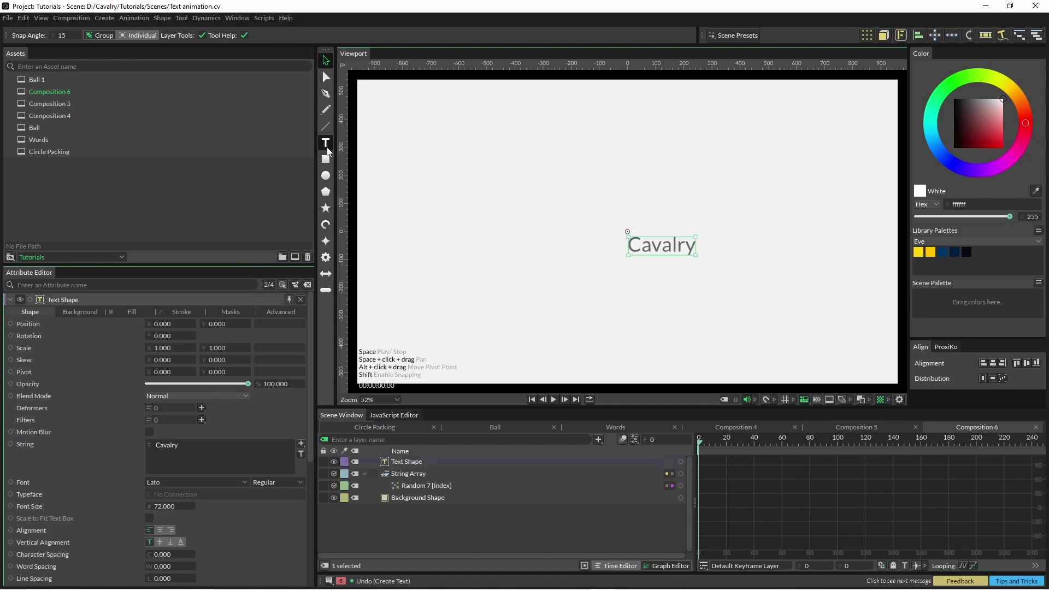
pyautogui.click(160, 530)
pyautogui.click(160, 542)
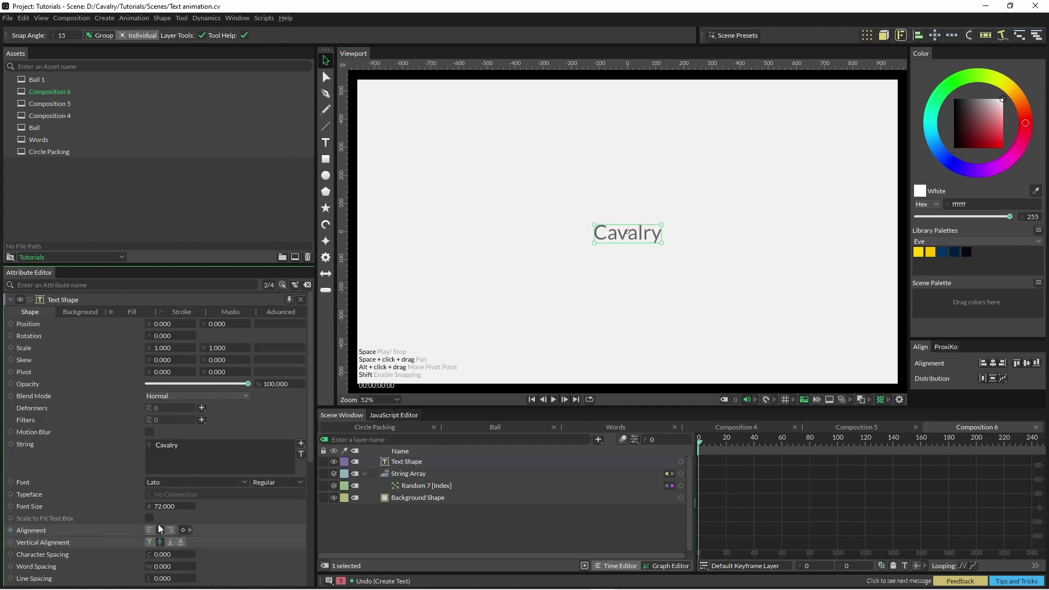
pyautogui.click(244, 482)
pyautogui.scroll(8, 208, 536)
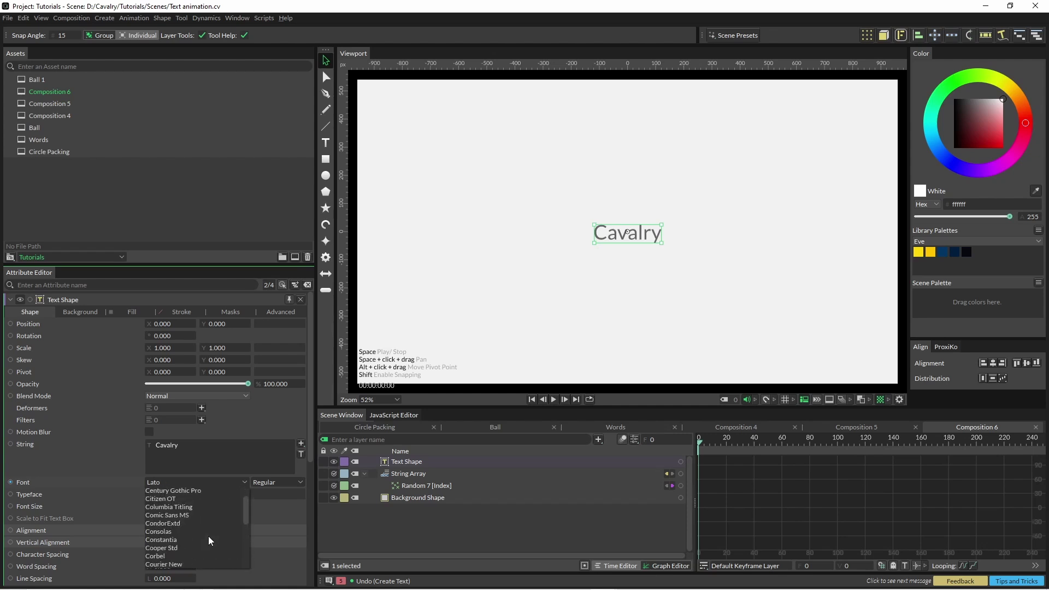
pyautogui.click(208, 536)
# Step: Add a String Manipulator set to Change String Case in Upper Case mode
pyautogui.click(406, 475)
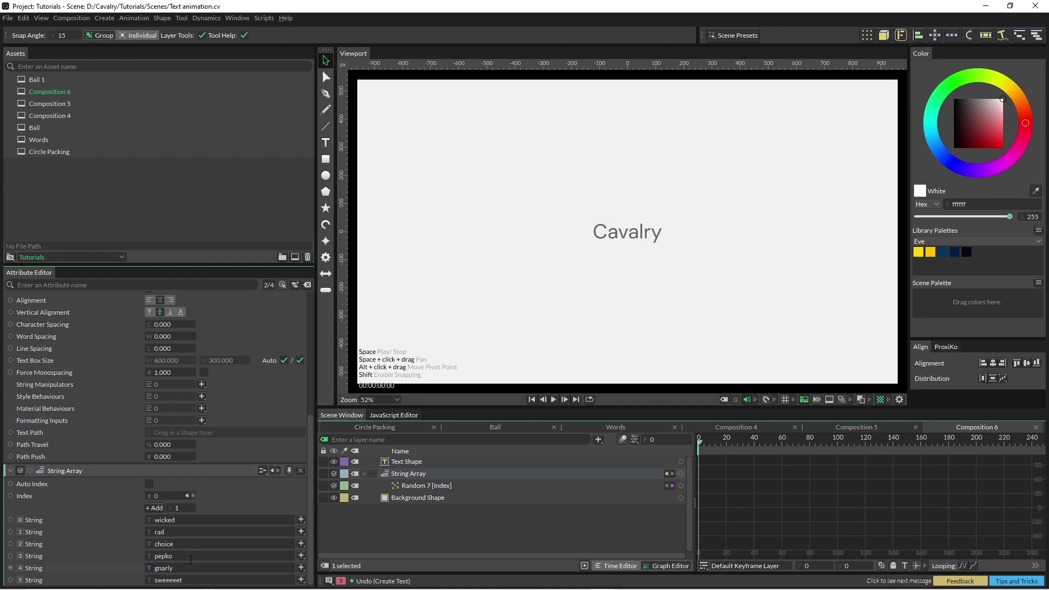
pyautogui.click(415, 461)
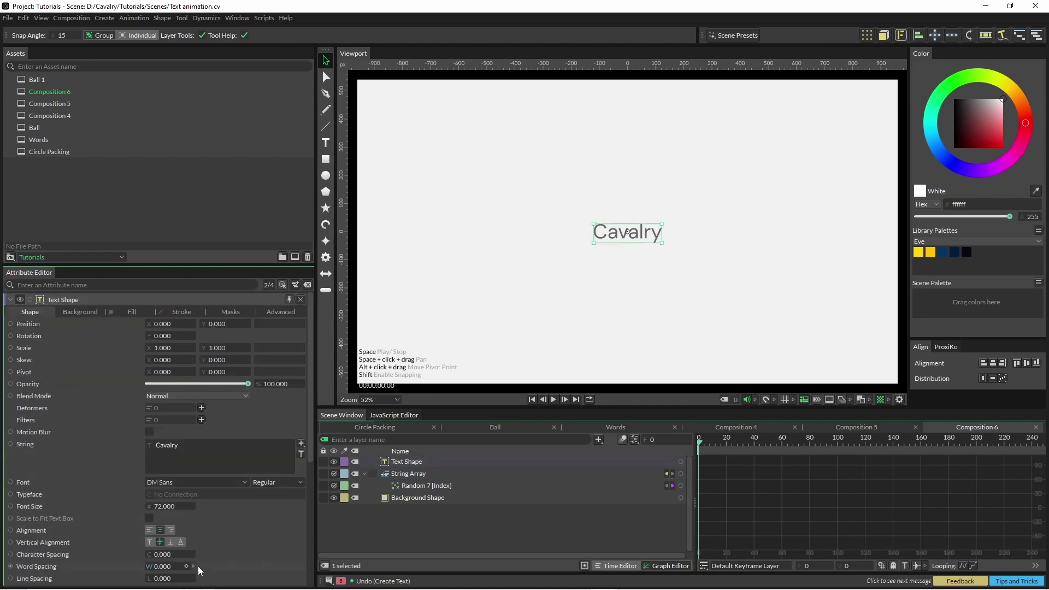
pyautogui.scroll(-3, 233, 552)
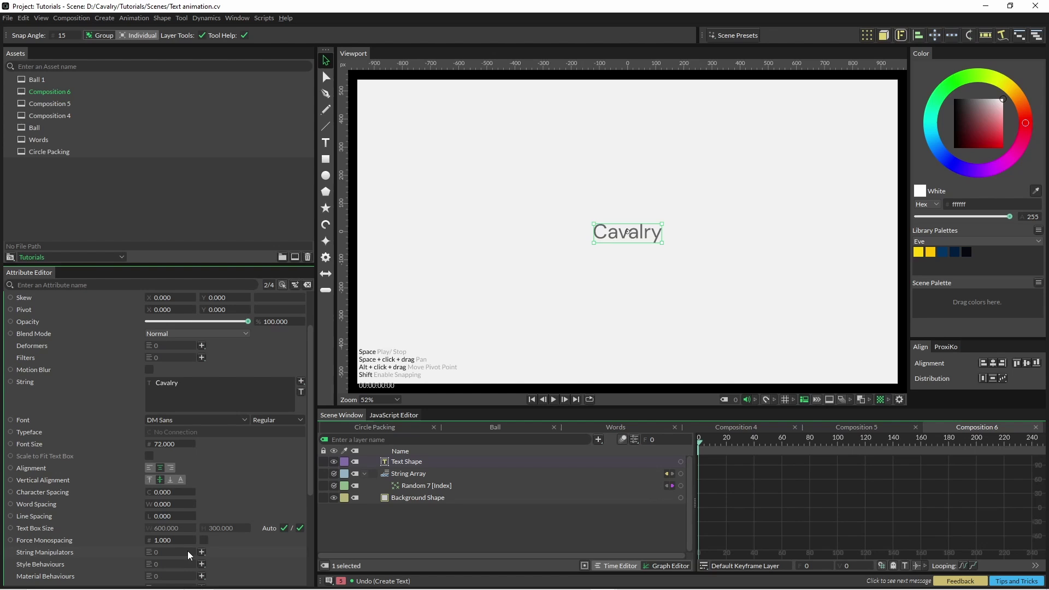
pyautogui.click(202, 553)
pyautogui.click(241, 563)
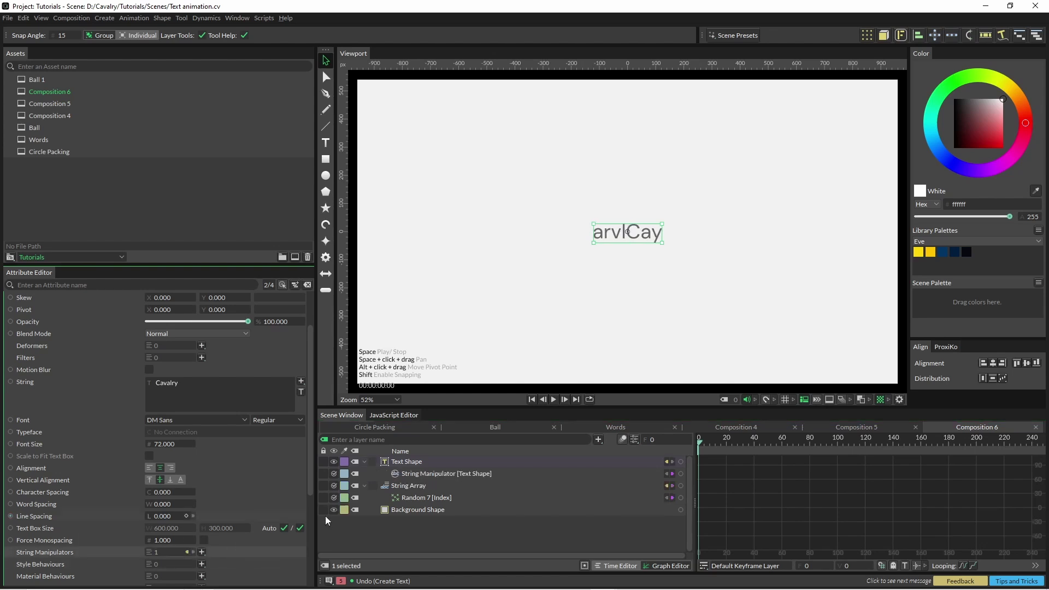
pyautogui.click(422, 474)
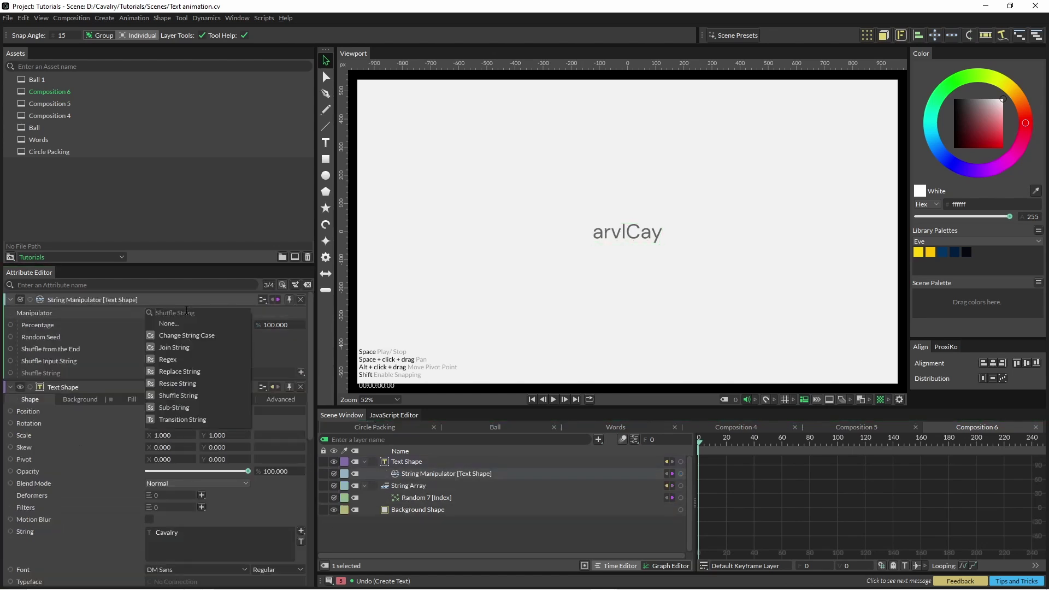
pyautogui.click(187, 317)
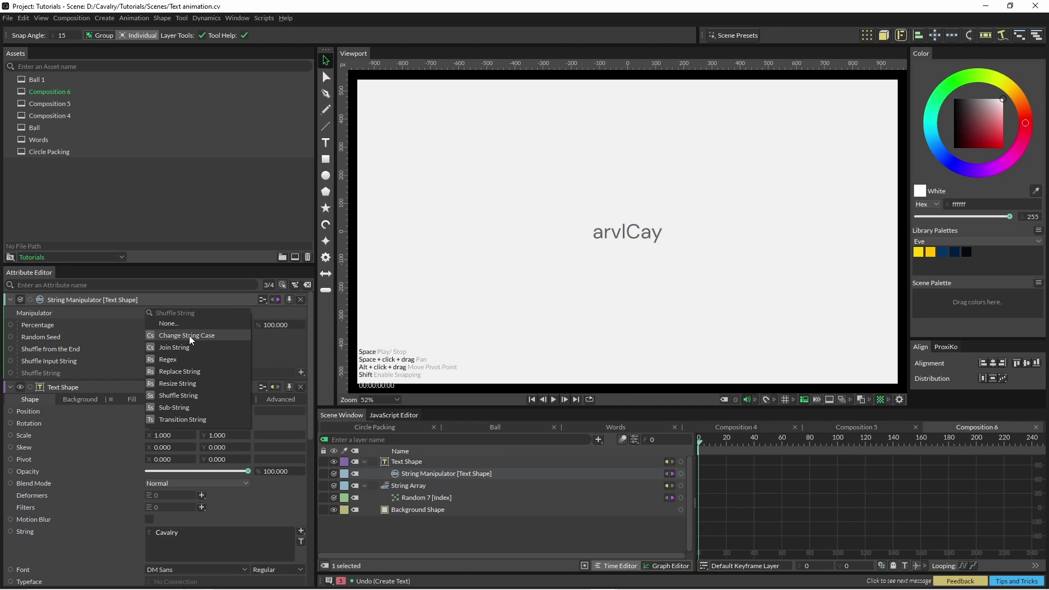
pyautogui.click(217, 337)
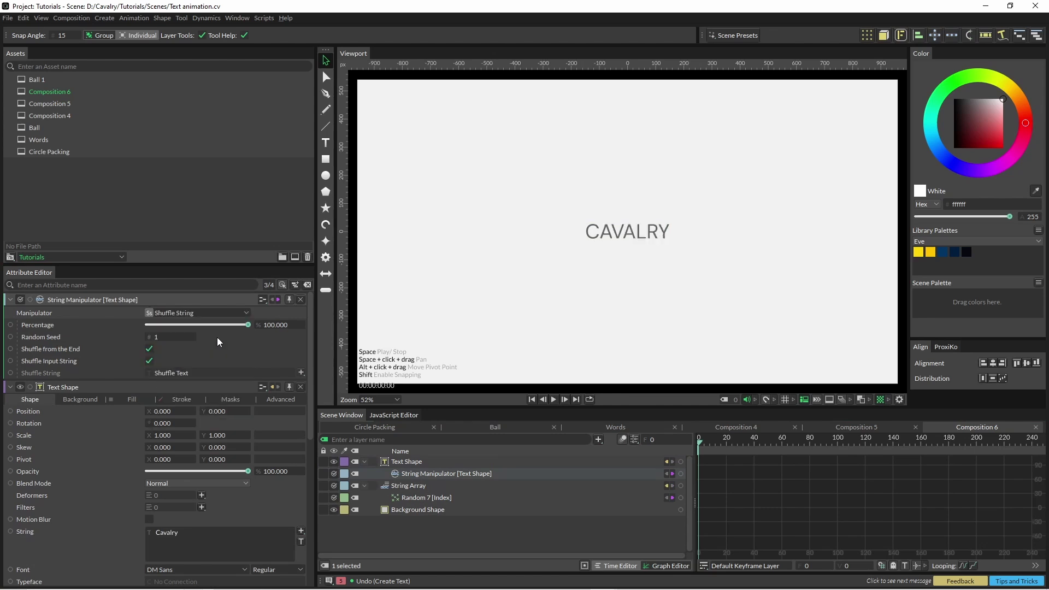
pyautogui.click(400, 463)
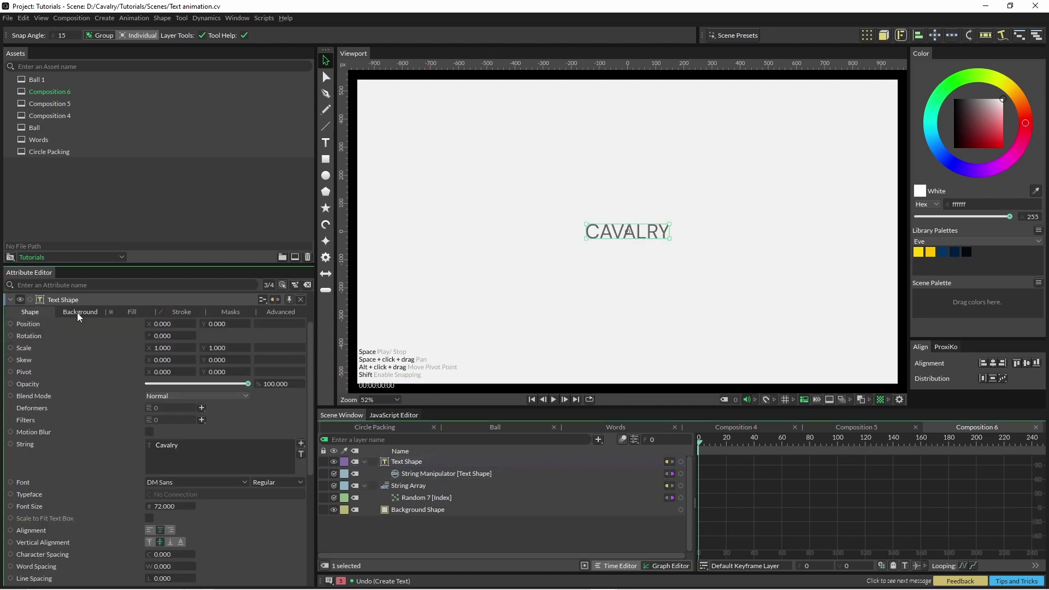
# Step: Add a background box behind the text and widen its horizontal padding
pyautogui.click(76, 311)
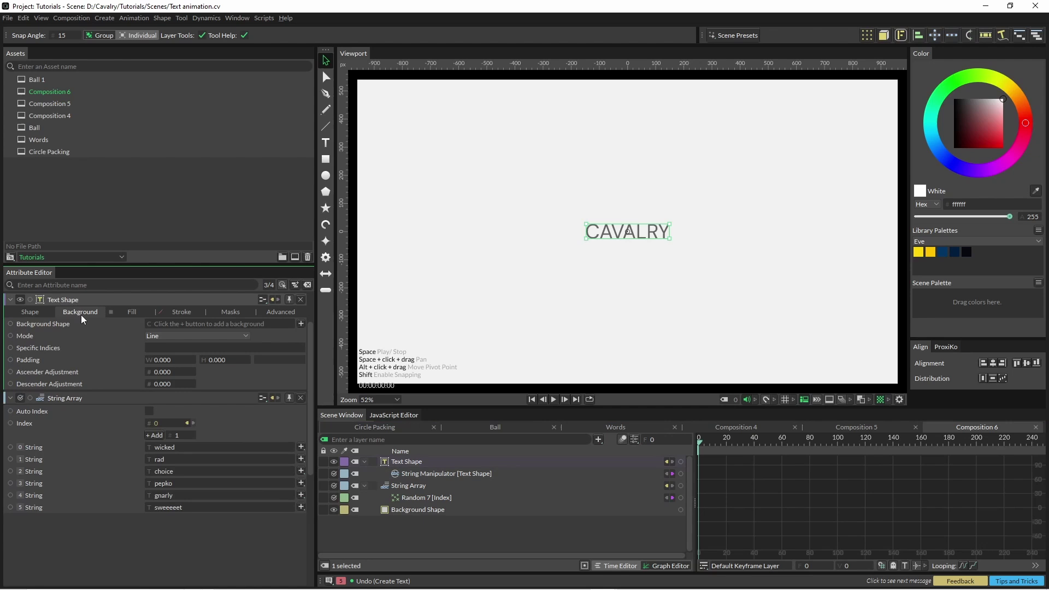
pyautogui.click(301, 324)
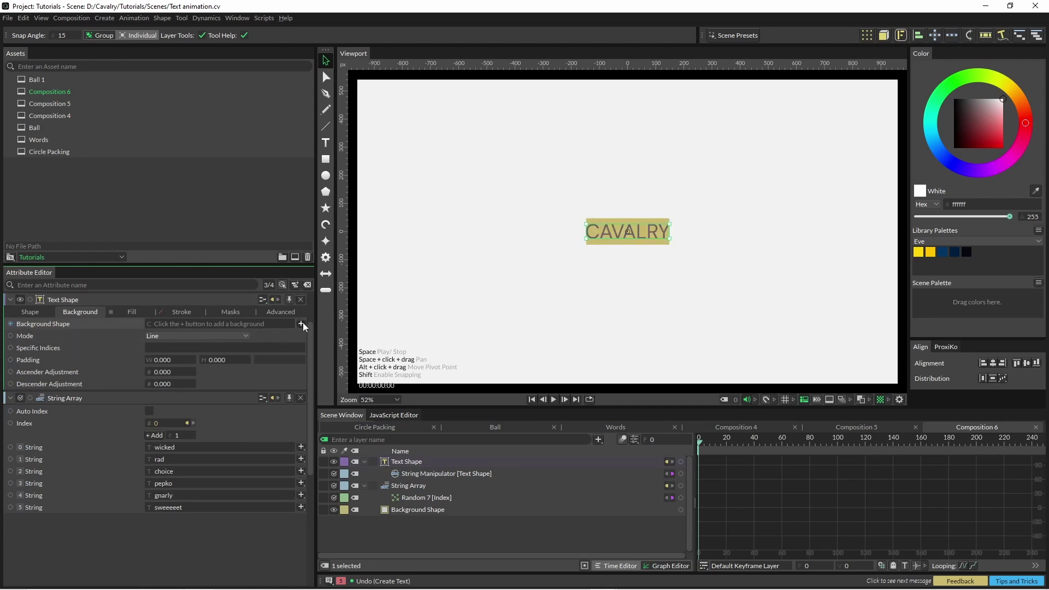
pyautogui.moveTo(167, 363); pyautogui.dragTo(176, 365)
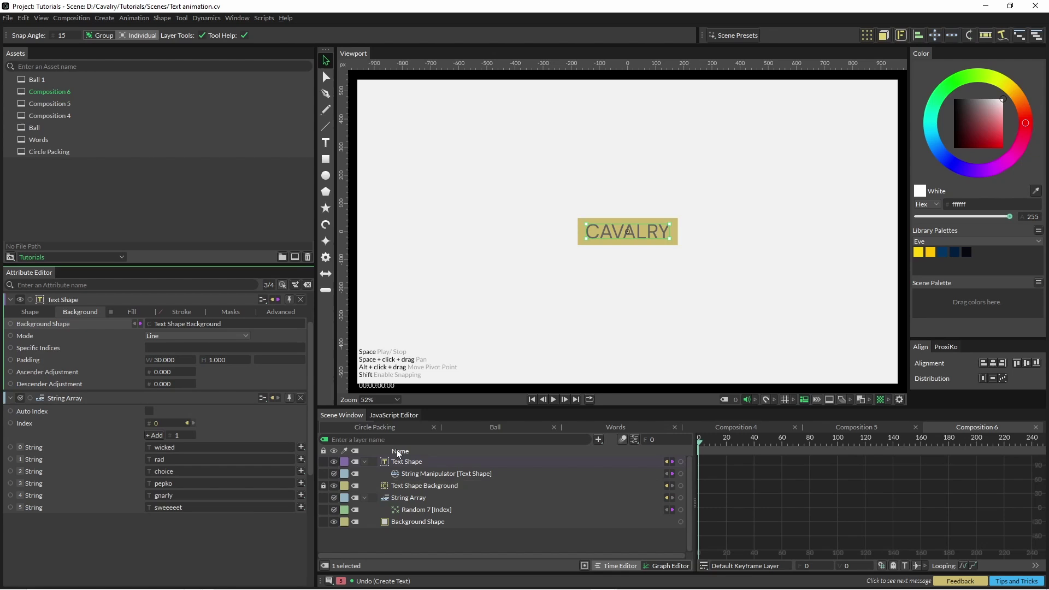
# Step: Add a Bevel deformer to the background and raise its Radius into a pill shape
pyautogui.click(408, 486)
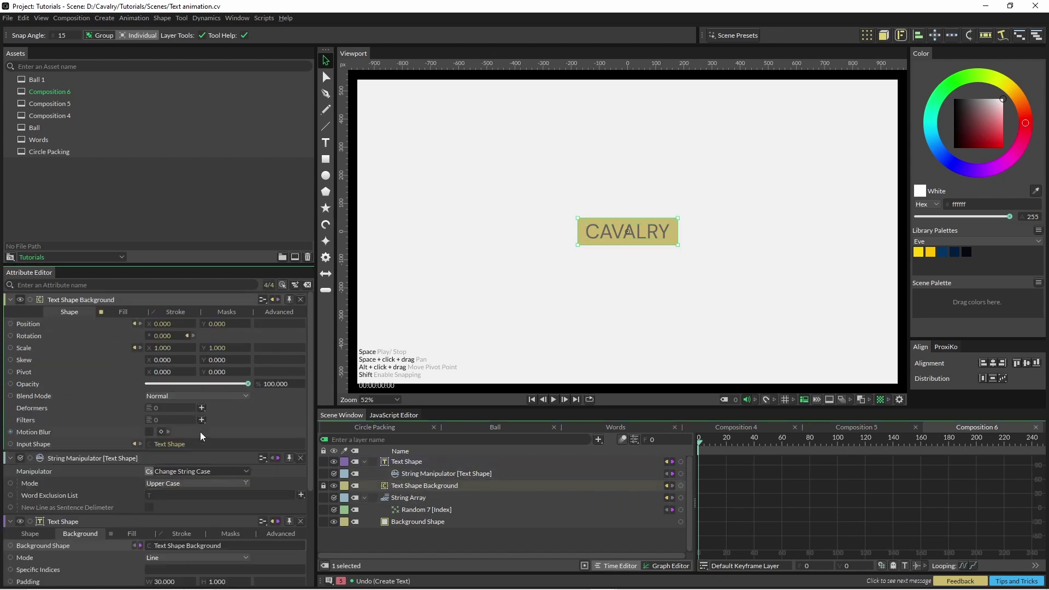
pyautogui.click(202, 408)
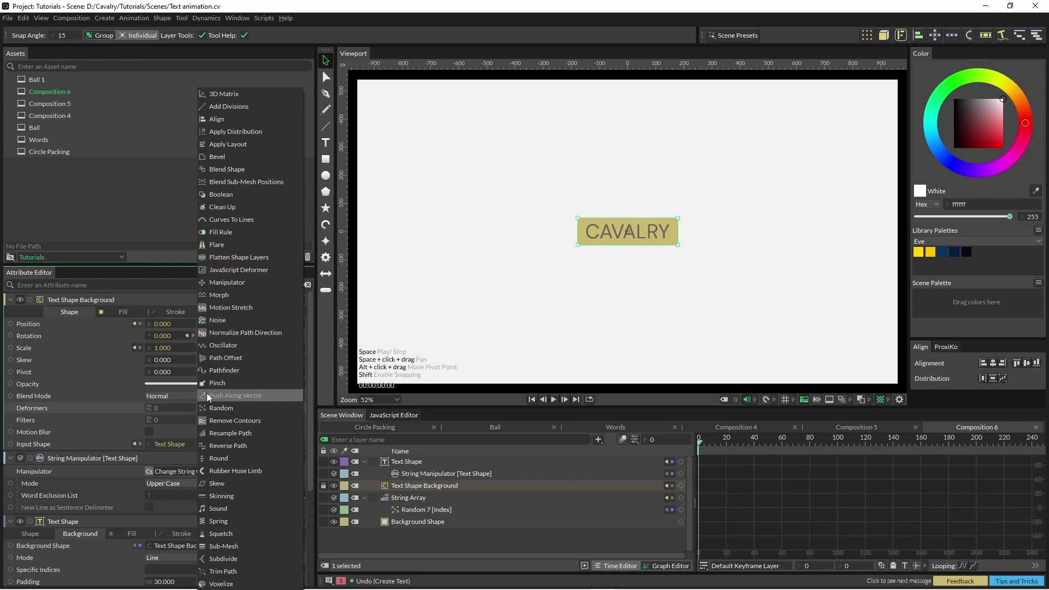
pyautogui.click(214, 157)
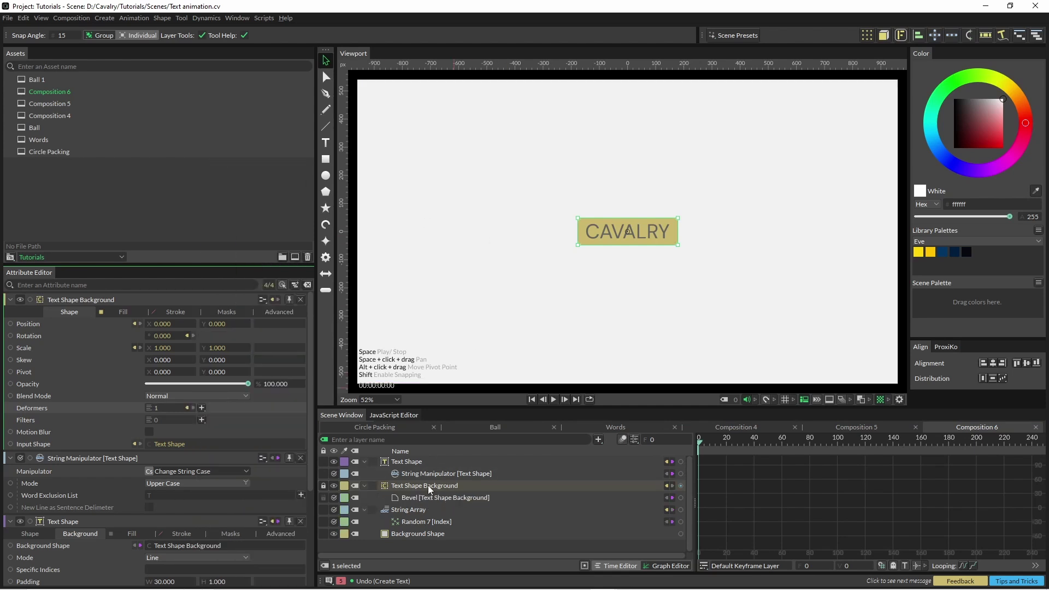
pyautogui.click(418, 497)
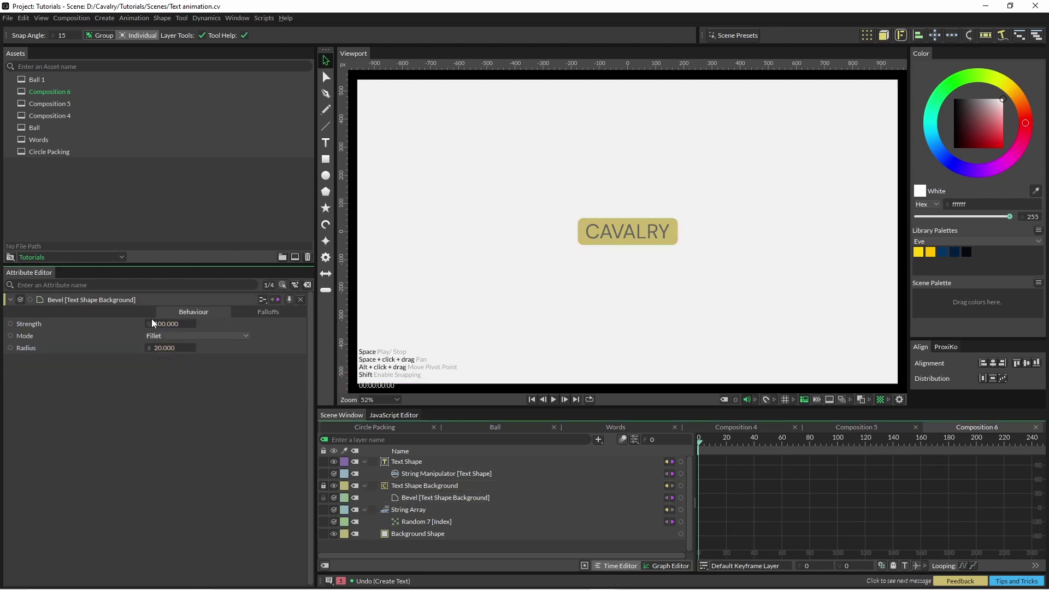
pyautogui.moveTo(160, 349); pyautogui.dragTo(193, 348)
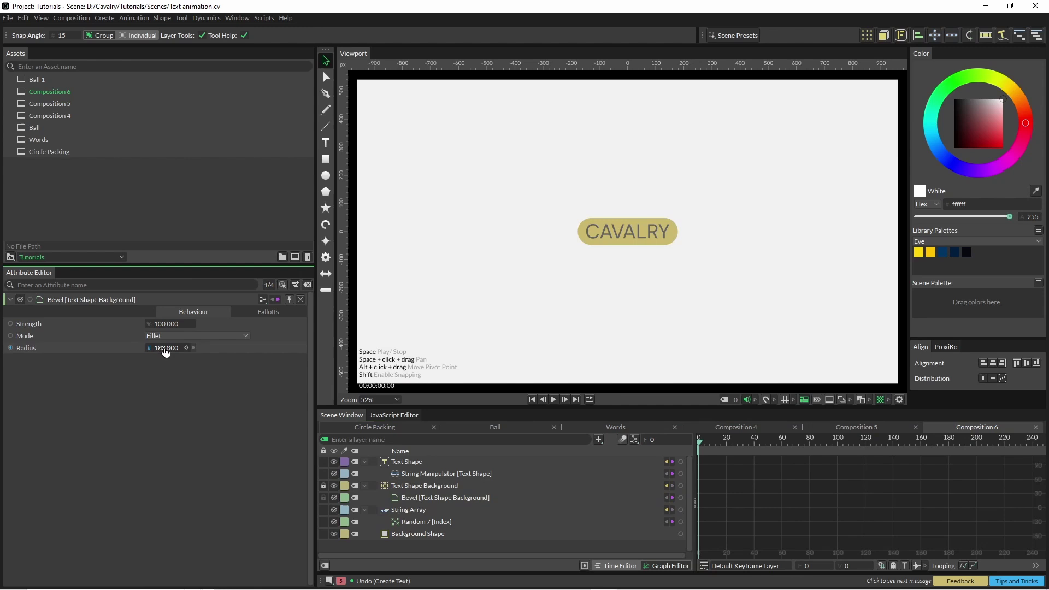
pyautogui.click(130, 311)
# Step: Set the text fill colour to white (ffffff)
pyautogui.click(174, 335)
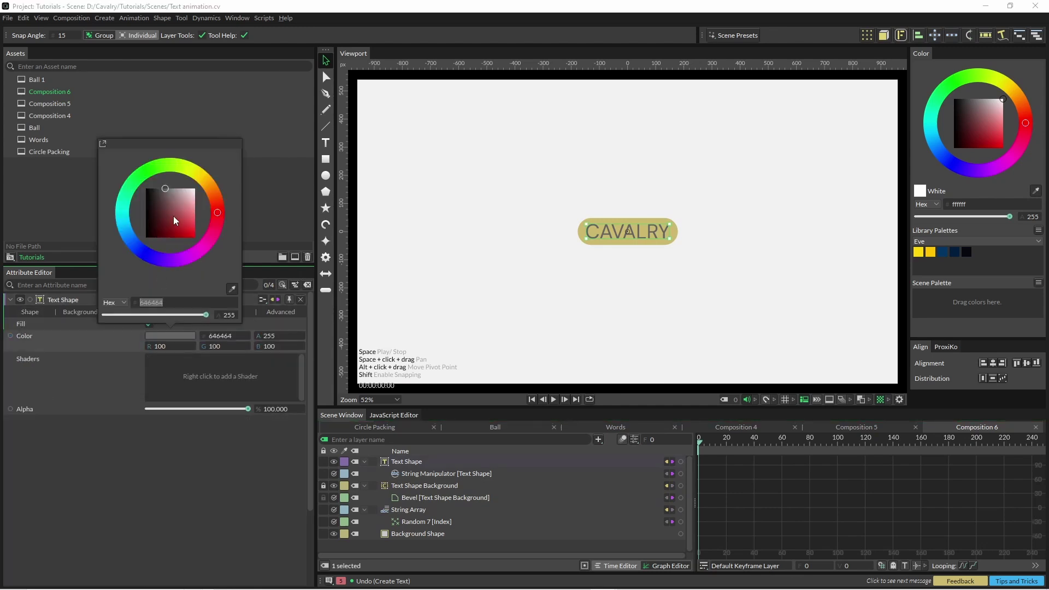
pyautogui.moveTo(174, 221); pyautogui.dragTo(220, 165)
pyautogui.click(199, 472)
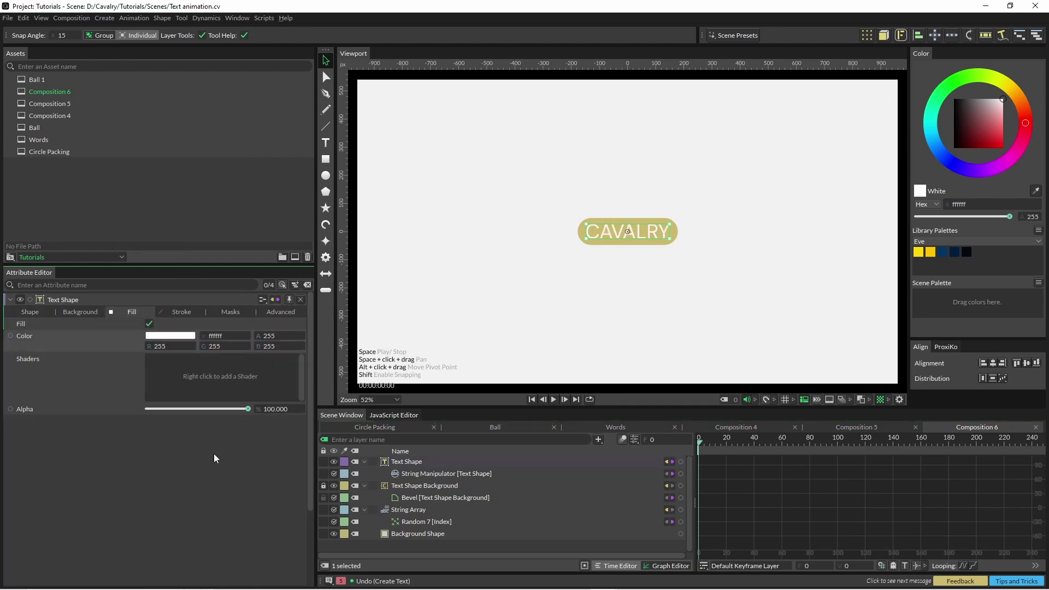
# Step: Make a Color Array from the Eve palette to drive the background fill, and connect String Array to the text
pyautogui.click(1039, 231)
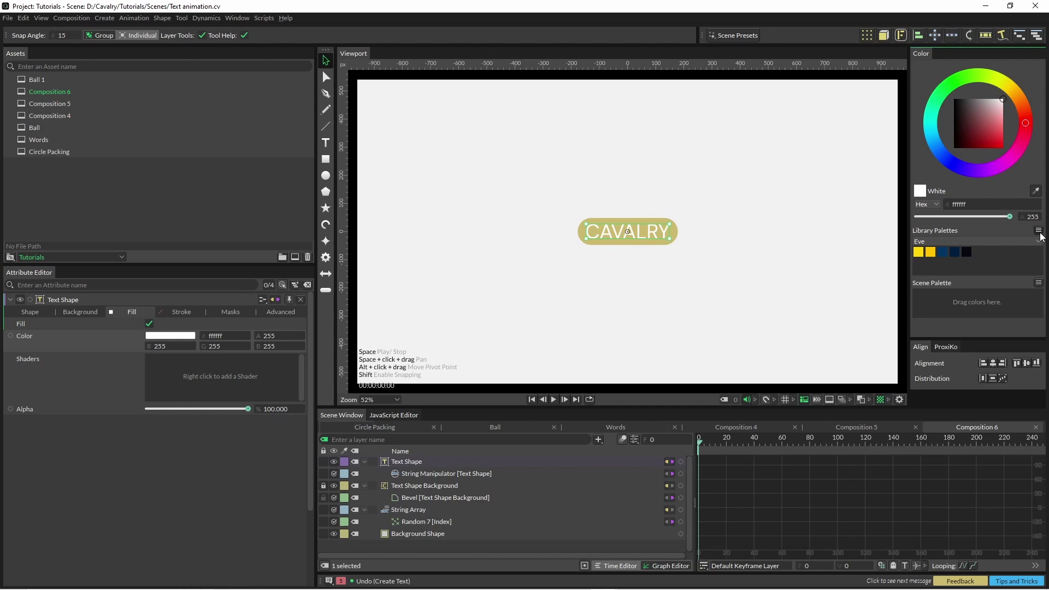
pyautogui.click(1011, 329)
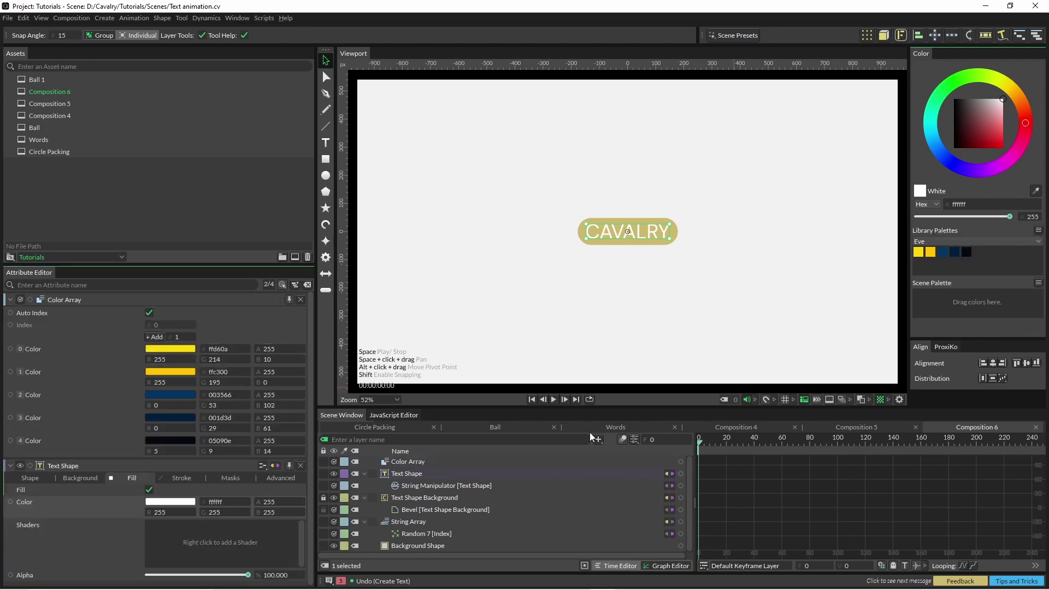
pyautogui.click(413, 497)
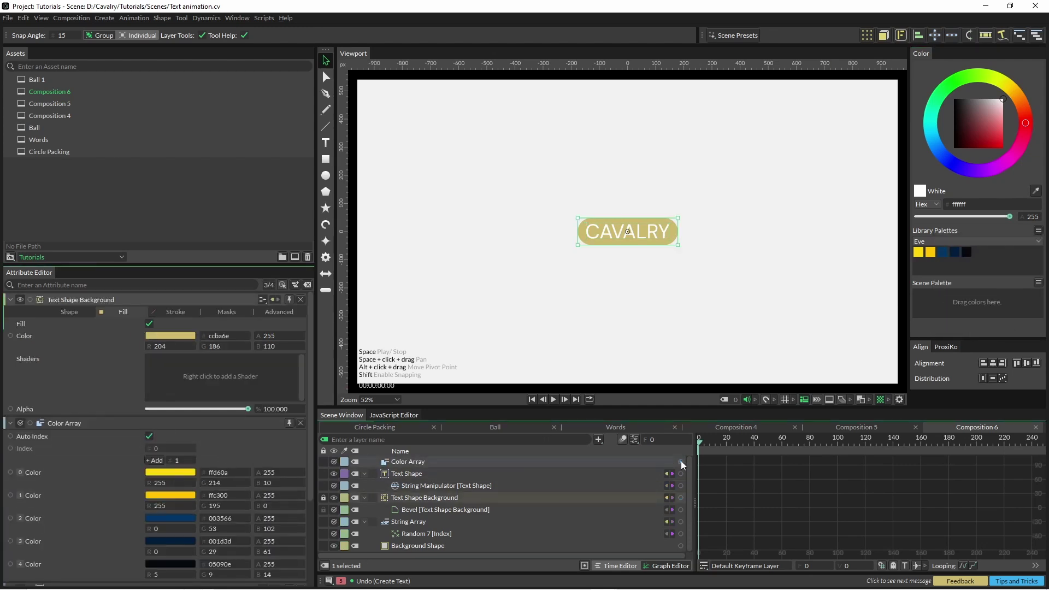
pyautogui.moveTo(680, 461); pyautogui.dragTo(224, 330)
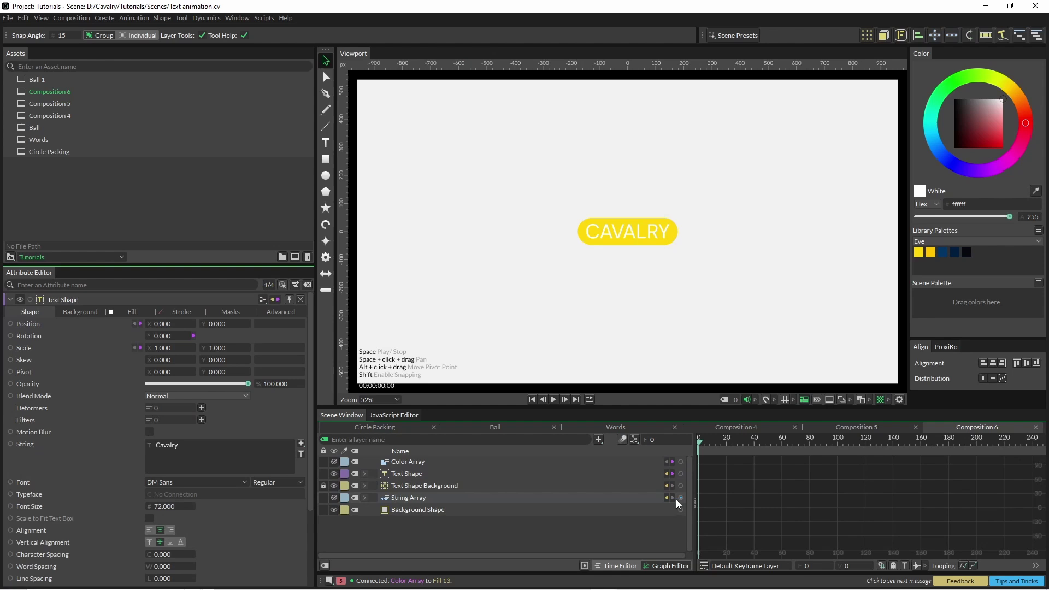
pyautogui.moveTo(683, 497); pyautogui.dragTo(185, 448)
# Step: Disconnect the String Array Index to try other words, then undo the disconnect
pyautogui.click(184, 448)
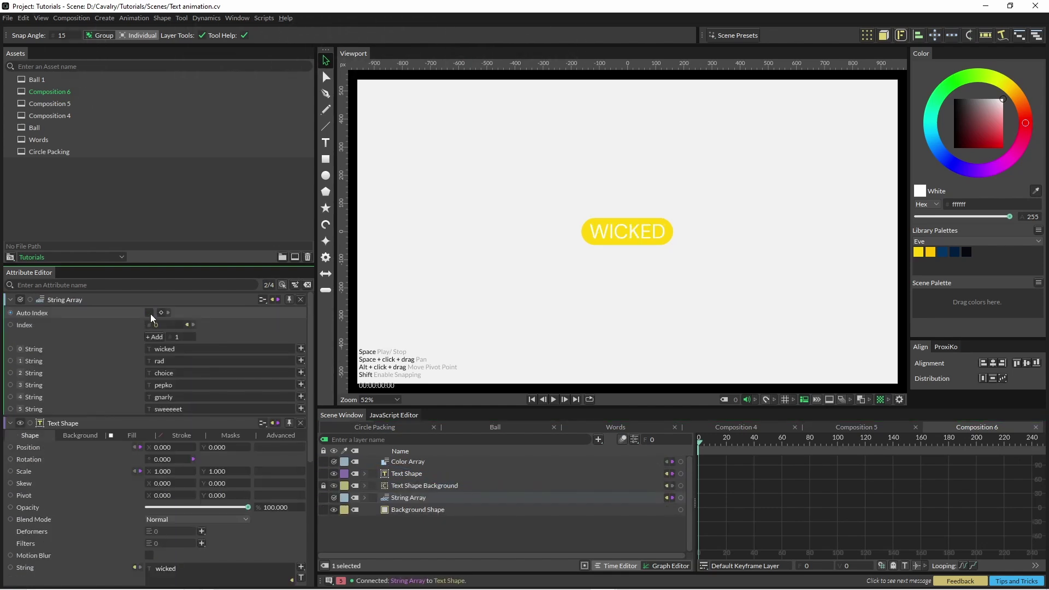
pyautogui.rightClick(187, 326)
pyautogui.click(407, 320)
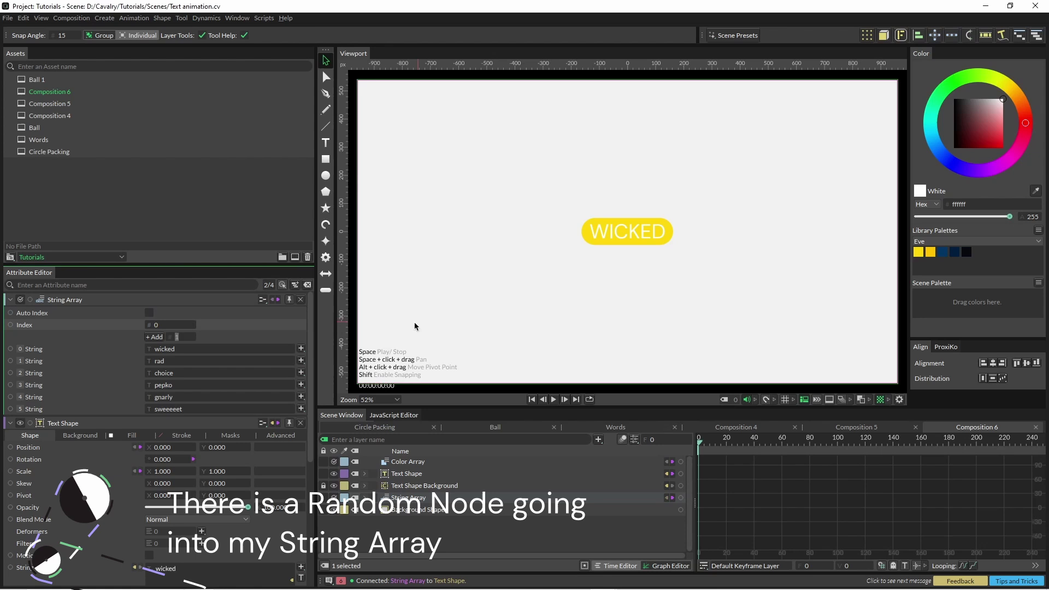
pyautogui.moveTo(172, 330); pyautogui.dragTo(227, 330)
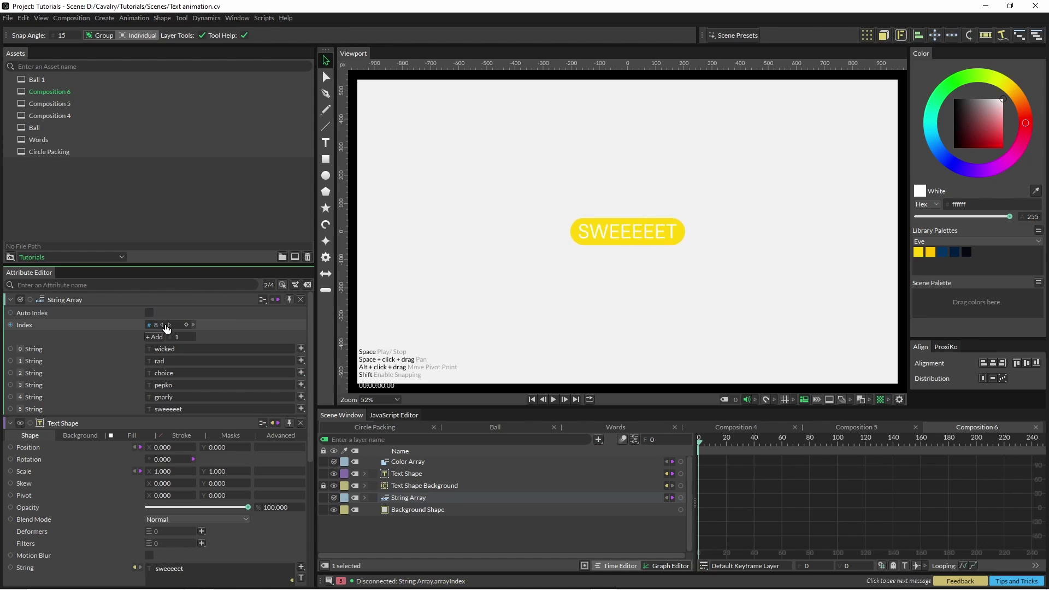
pyautogui.moveTo(155, 323); pyautogui.dragTo(198, 341)
pyautogui.hotkey('ctrl', 'z')
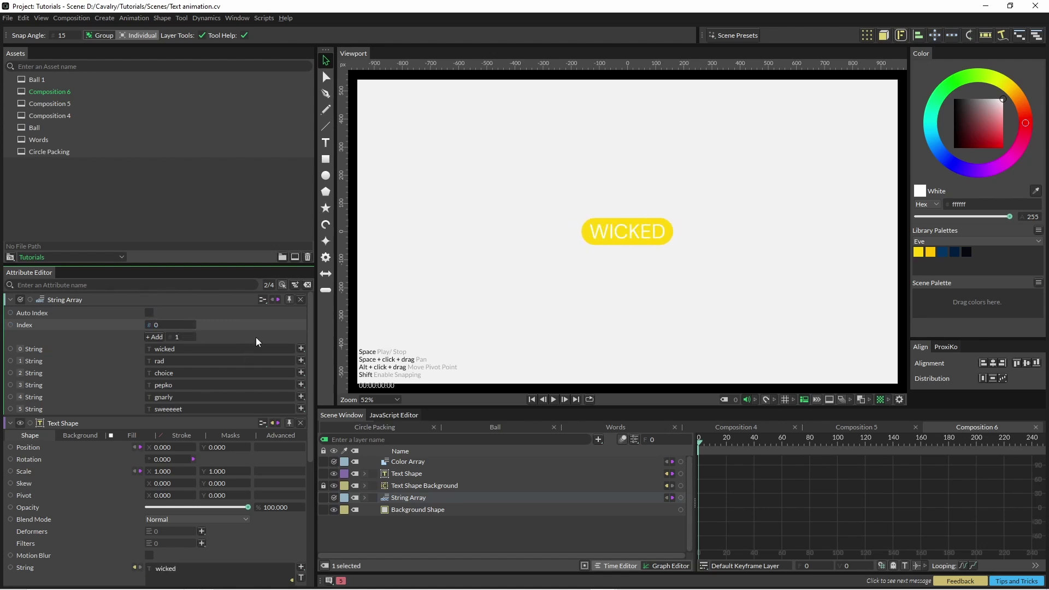
# Step: Group the text and its background layer together as Text Capsule
pyautogui.click(403, 485)
pyautogui.keyDown('shift'); pyautogui.click(408, 473); pyautogui.keyUp('shift')
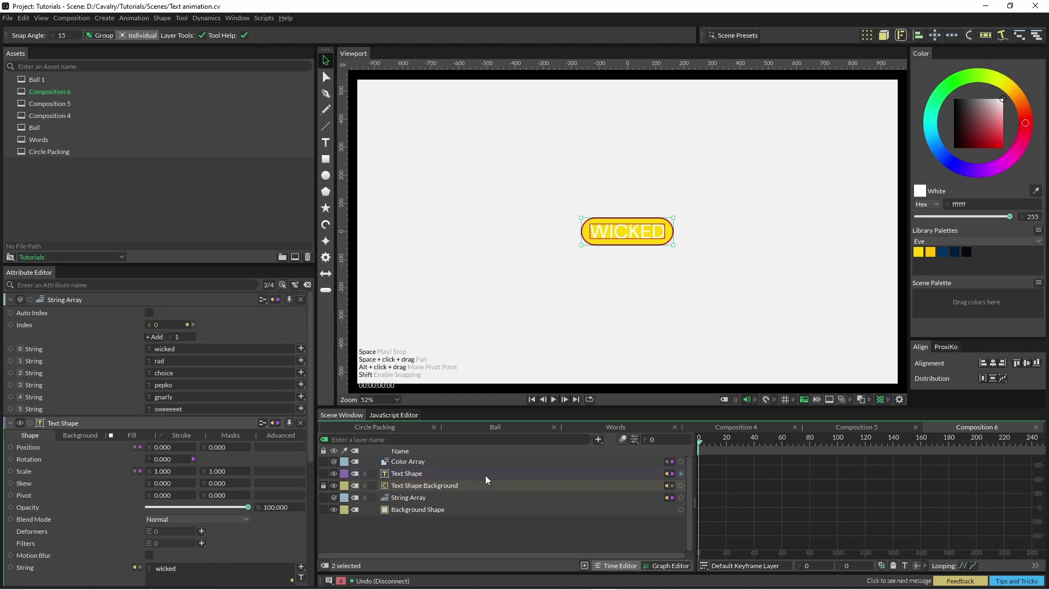
pyautogui.hotkey('ctrl', 'g')
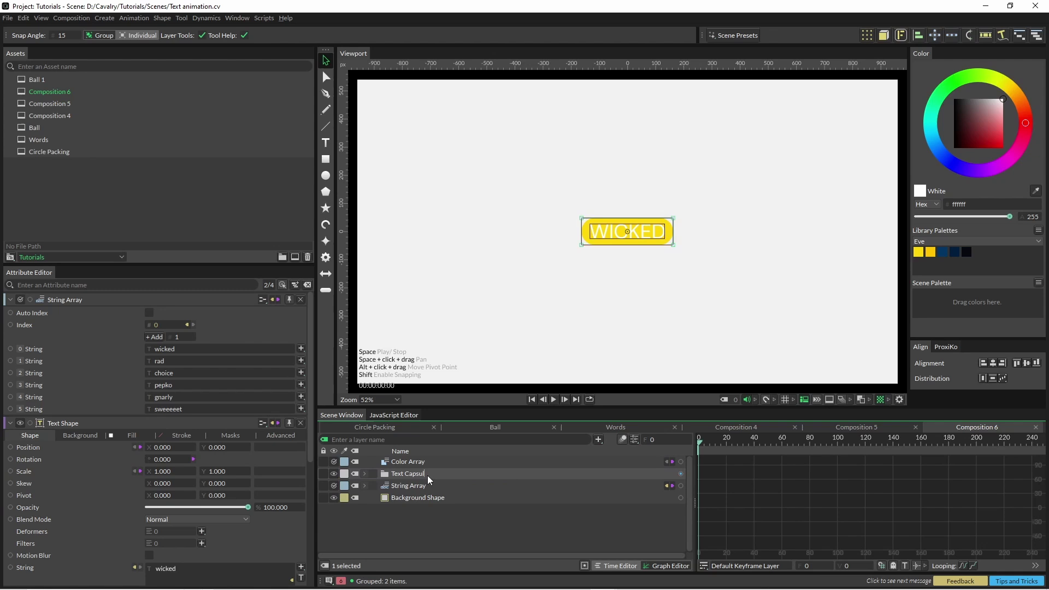
# Step: Duplicate the capsule with a Duplicator using Point distribution and a Count of 0
pyautogui.click(868, 36)
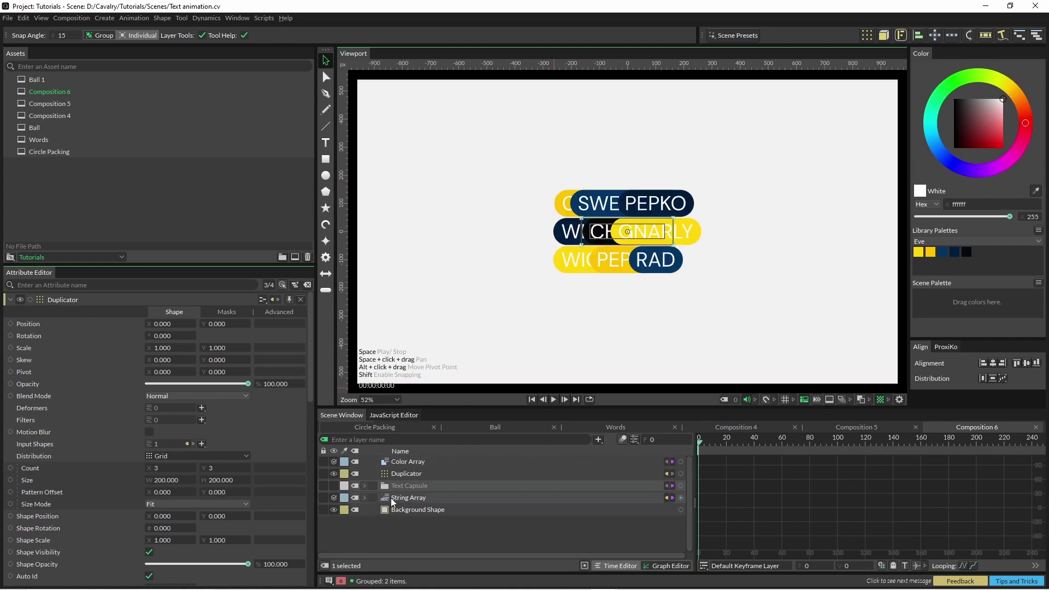
pyautogui.click(187, 456)
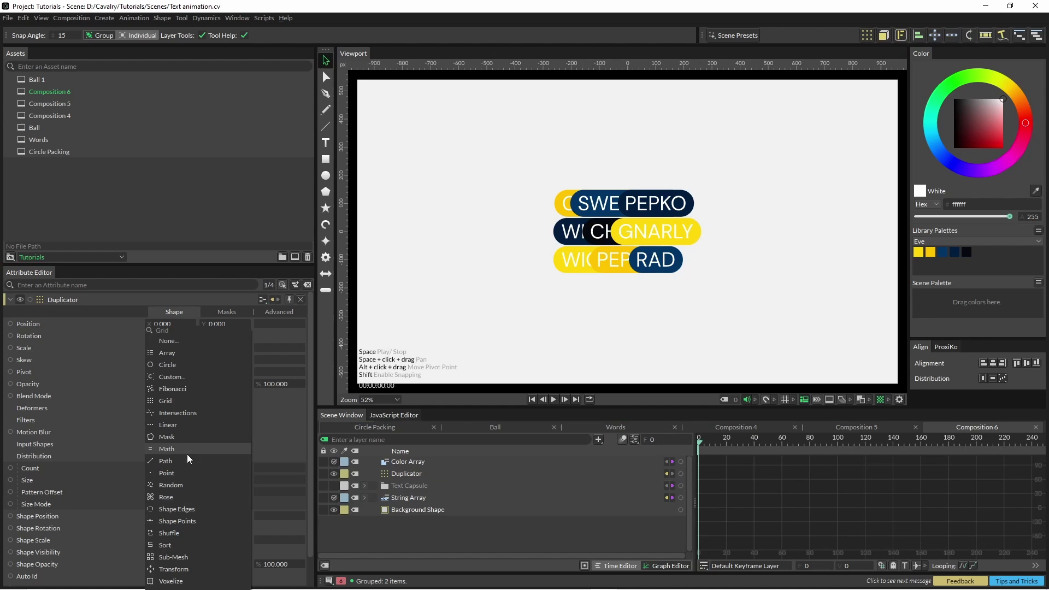
pyautogui.click(181, 473)
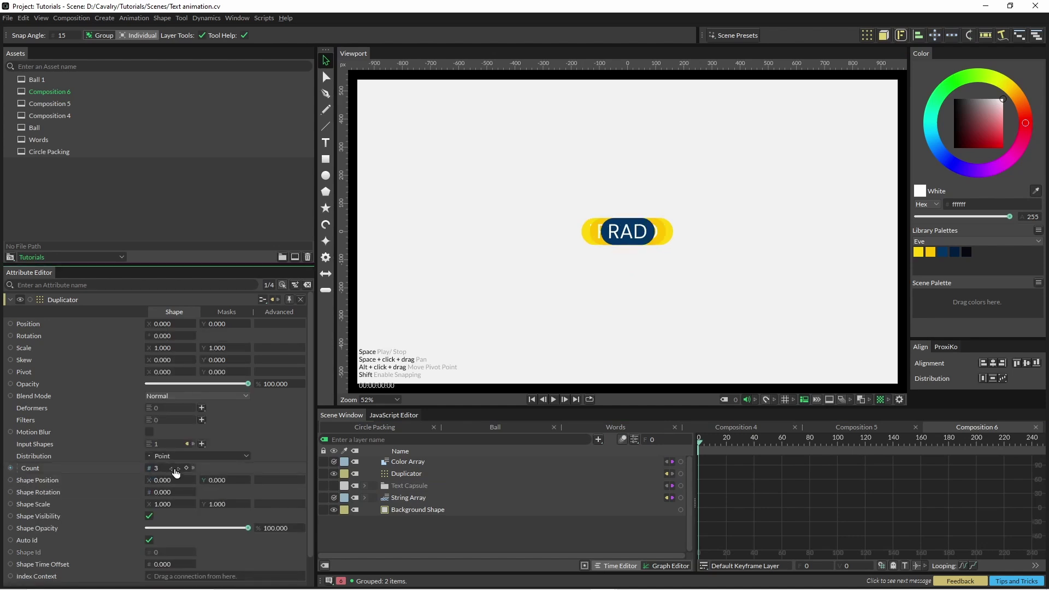
pyautogui.click(176, 473)
pyautogui.write('0')
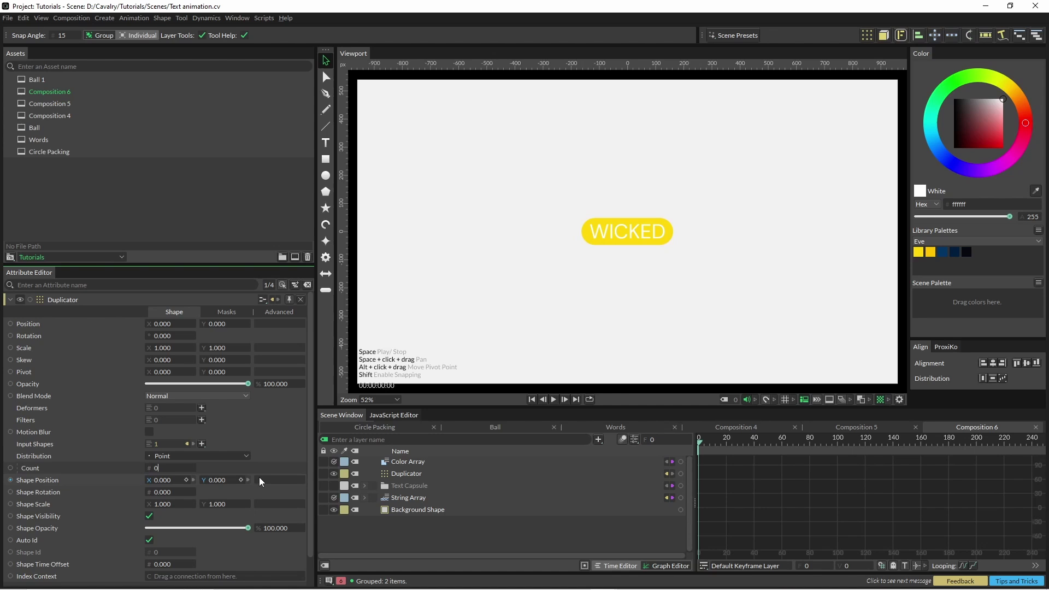
pyautogui.press('Return')
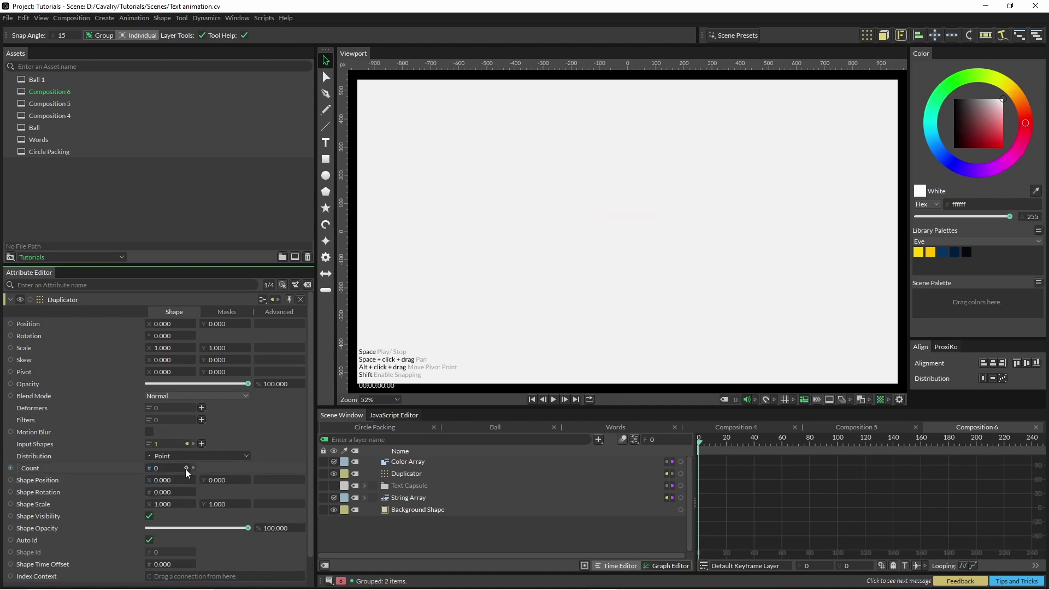
# Step: Keyframe Count at 0 on frame 0 and 35 on frame 100, then preview
pyautogui.click(186, 469)
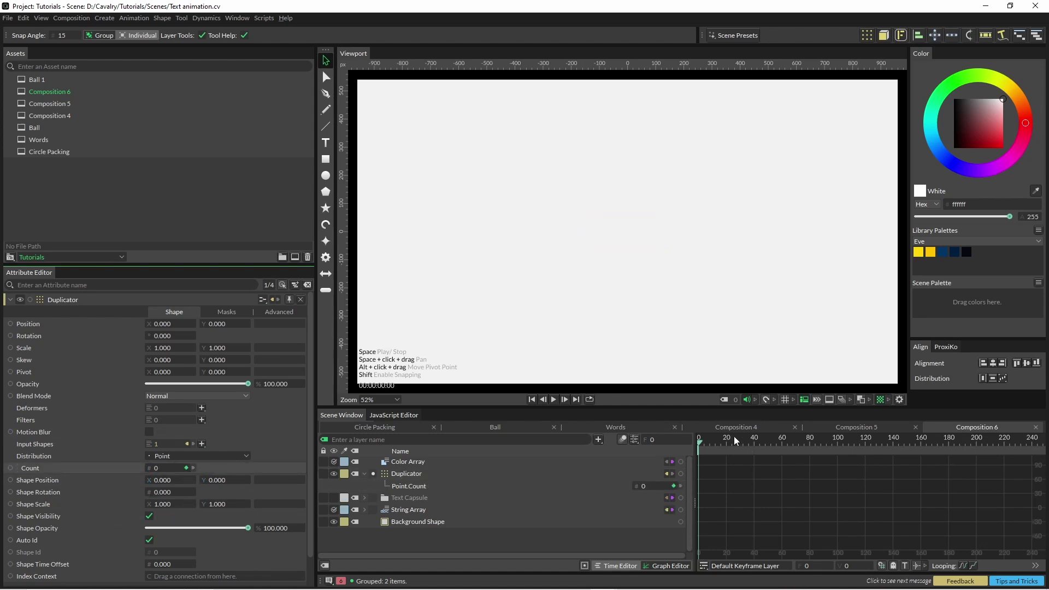
pyautogui.moveTo(719, 441); pyautogui.dragTo(837, 447)
pyautogui.click(165, 469)
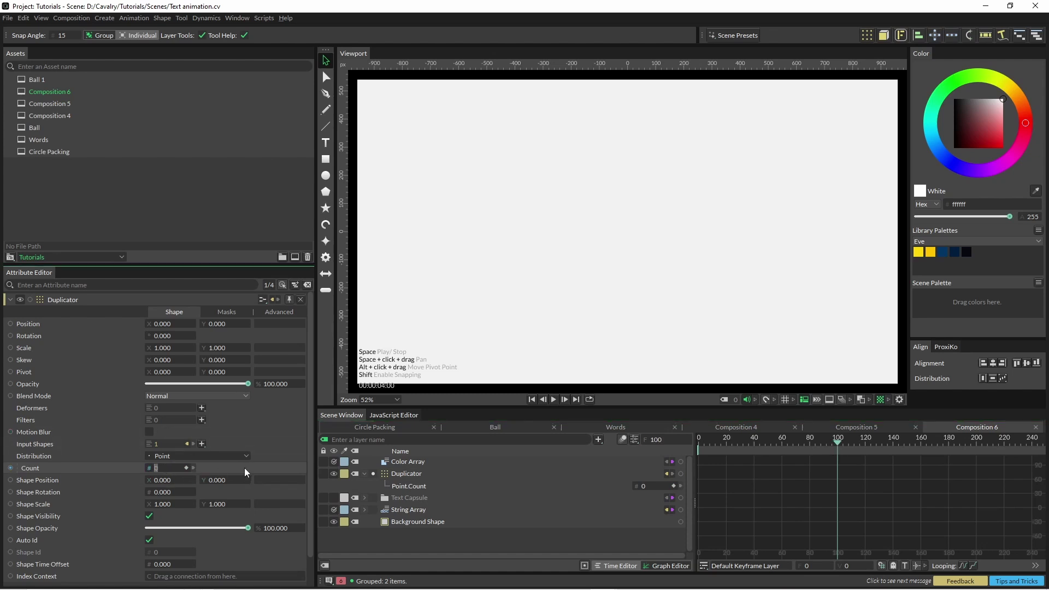
pyautogui.write('35')
pyautogui.press('Return')
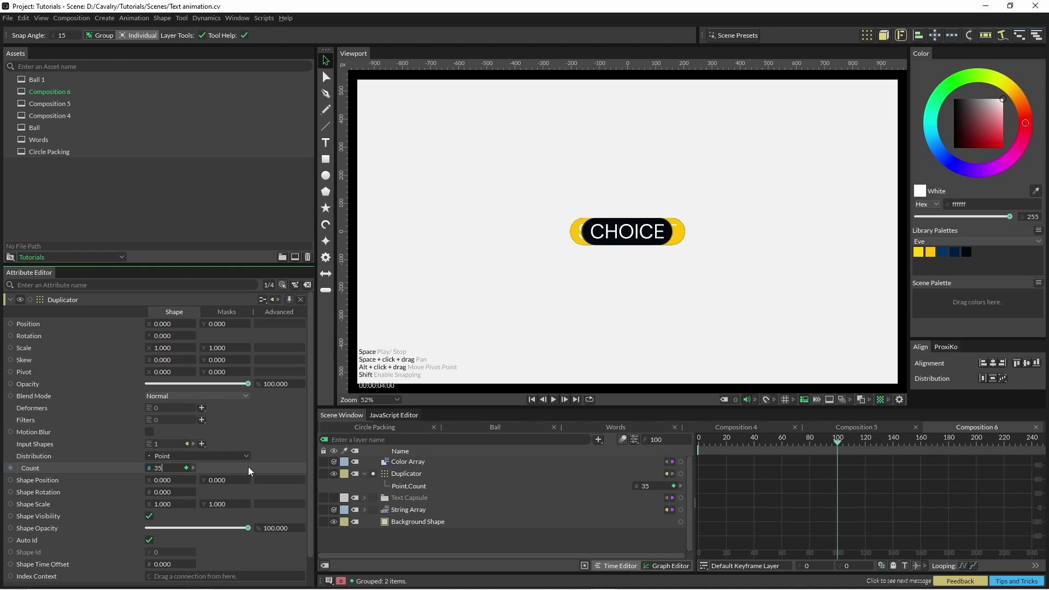
pyautogui.moveTo(834, 445); pyautogui.dragTo(699, 443)
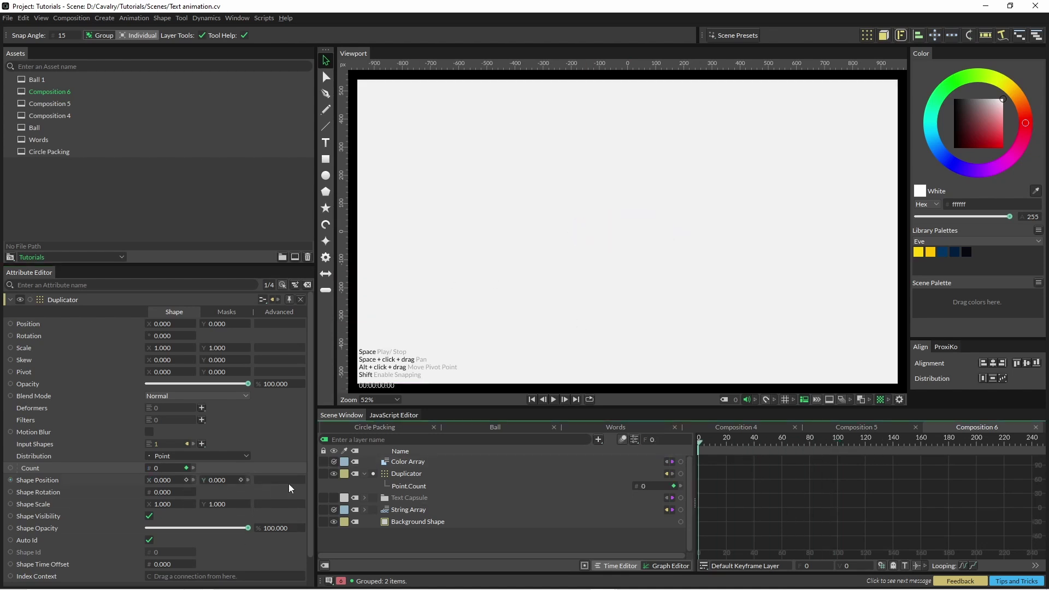
pyautogui.click(554, 399)
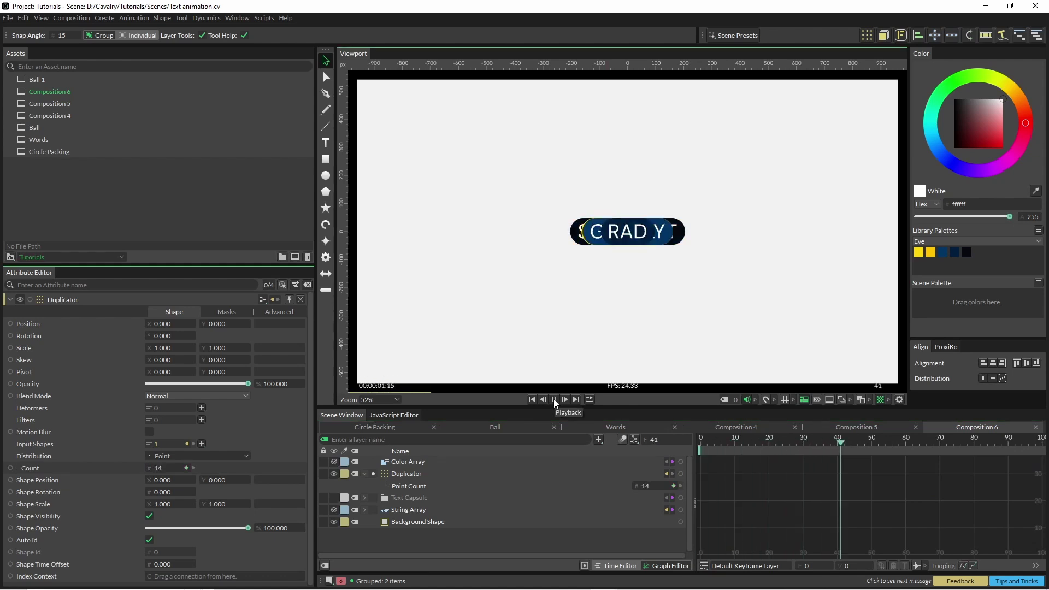
pyautogui.click(554, 400)
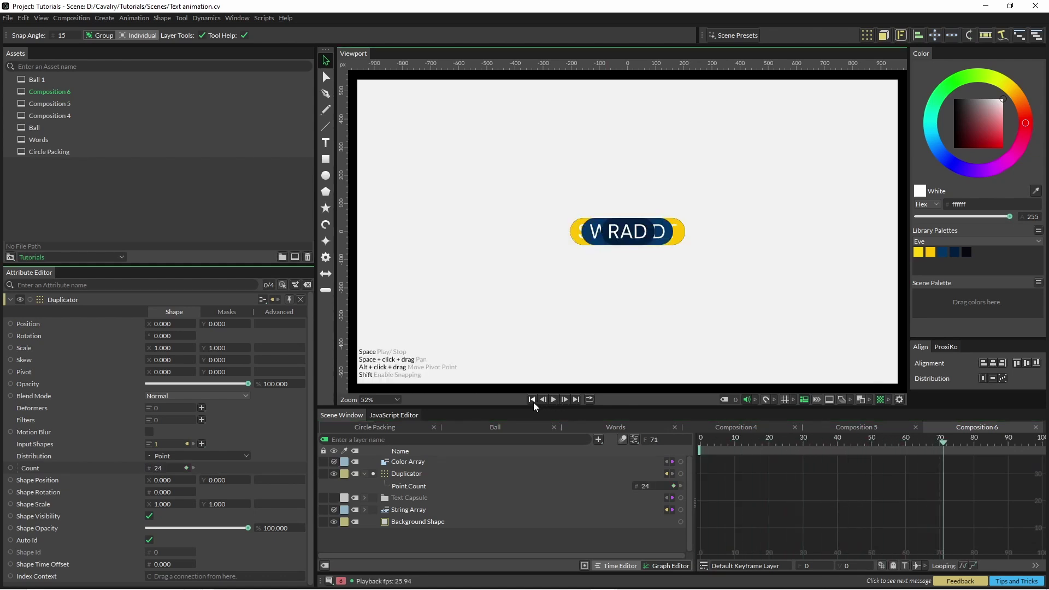
pyautogui.click(532, 399)
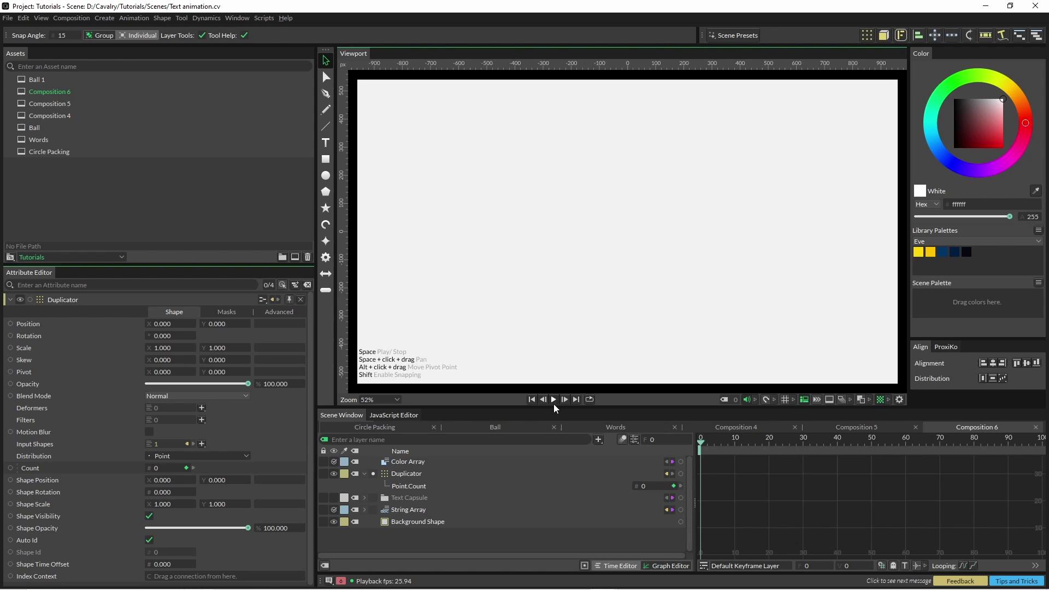
# Step: Lower the final Point.Count keyframe on its curve and replay the animation
pyautogui.click(425, 488)
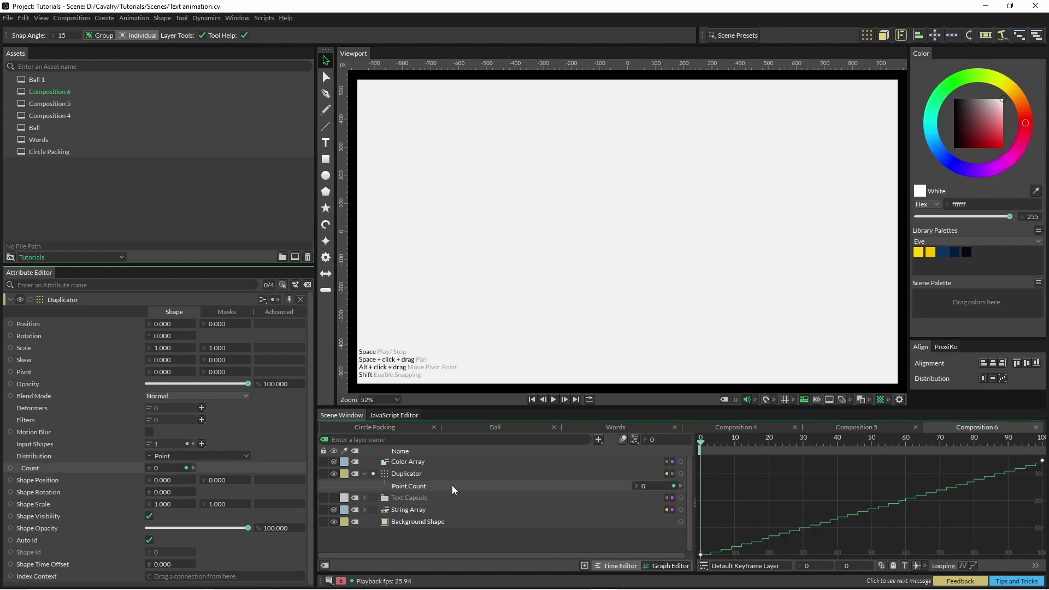
pyautogui.scroll(-3, 883, 500)
pyautogui.moveTo(968, 482); pyautogui.dragTo(965, 511)
pyautogui.press('space')
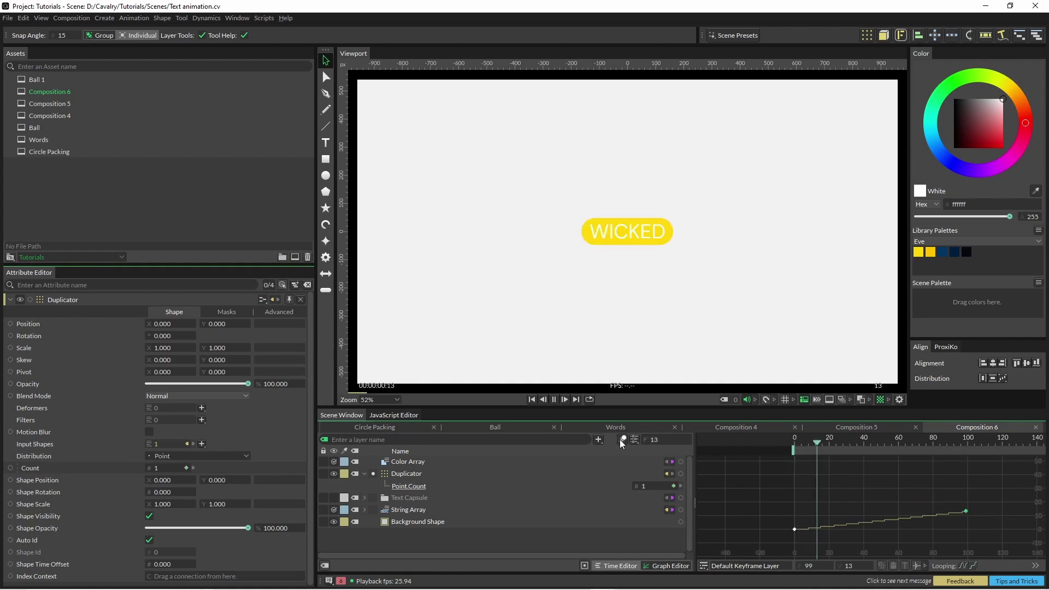
pyautogui.click(553, 400)
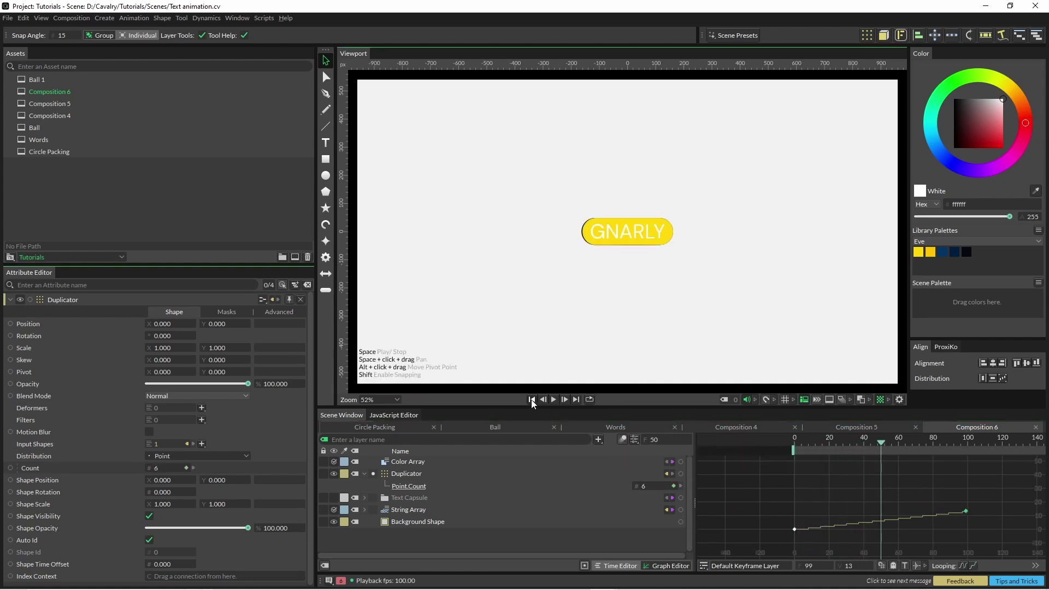
pyautogui.click(532, 400)
pyautogui.click(386, 480)
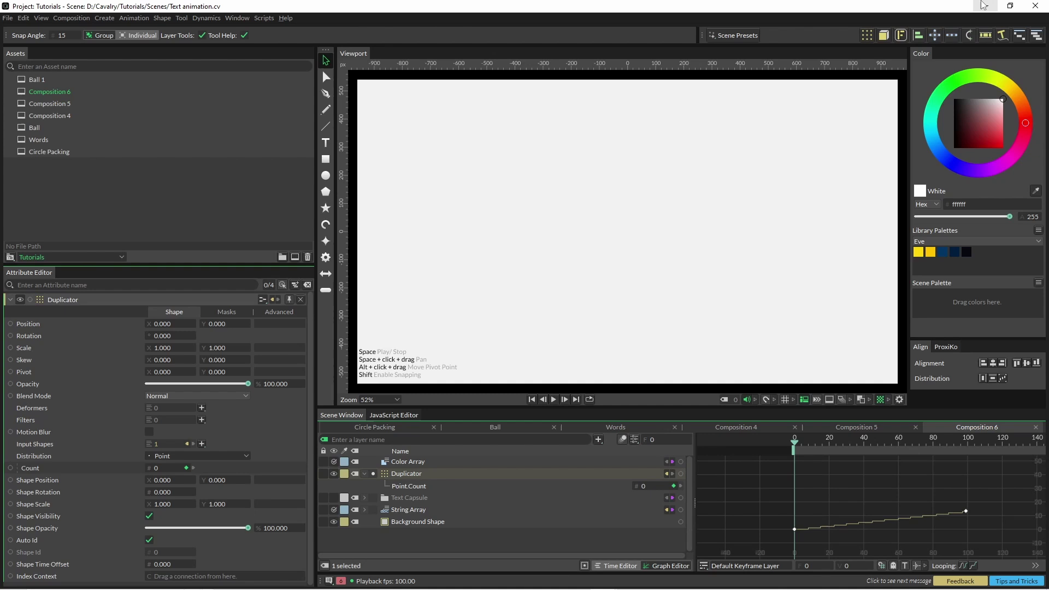
# Step: Add Forge Dynamics to the duplicated capsules and play the simulation
pyautogui.click(901, 35)
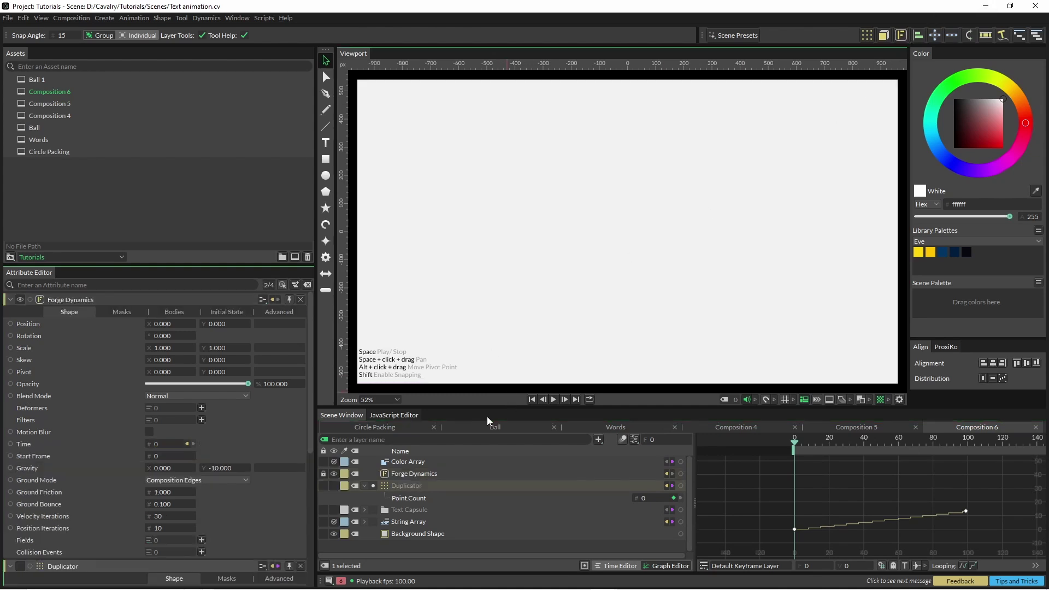
pyautogui.click(556, 401)
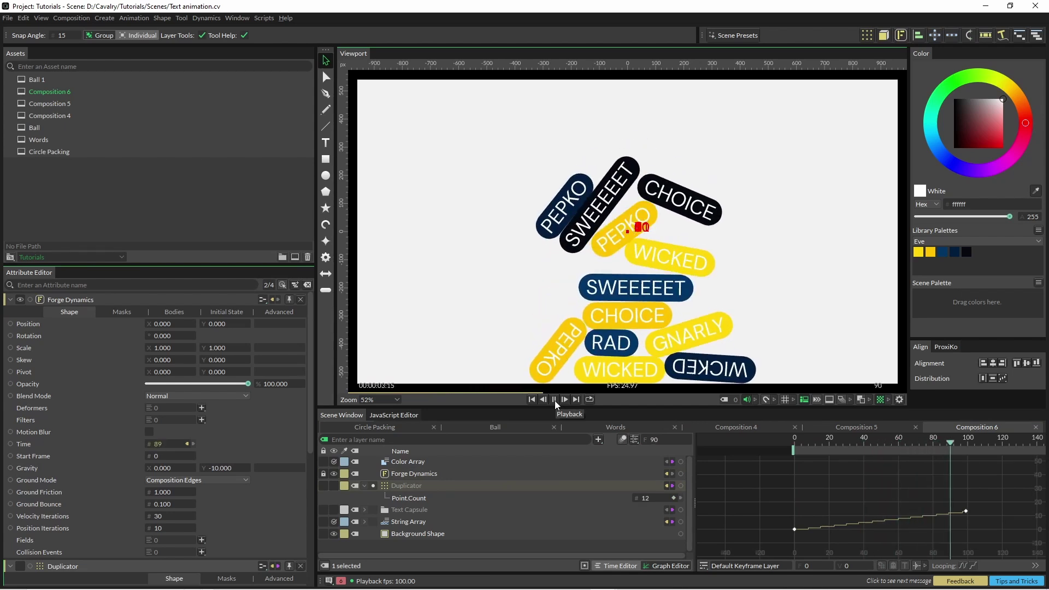
pyautogui.click(554, 399)
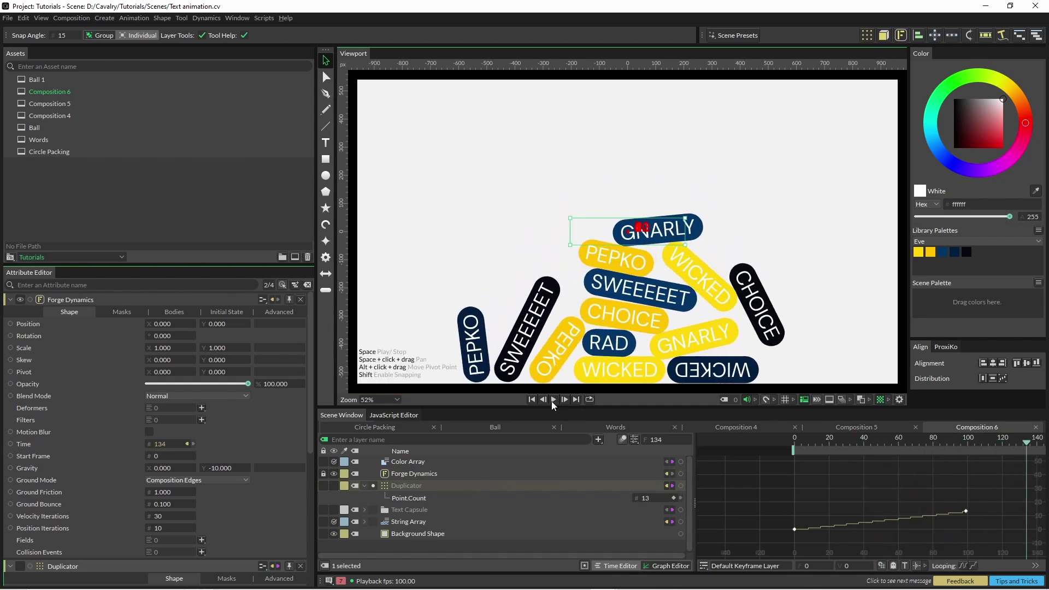
pyautogui.click(531, 399)
pyautogui.click(405, 473)
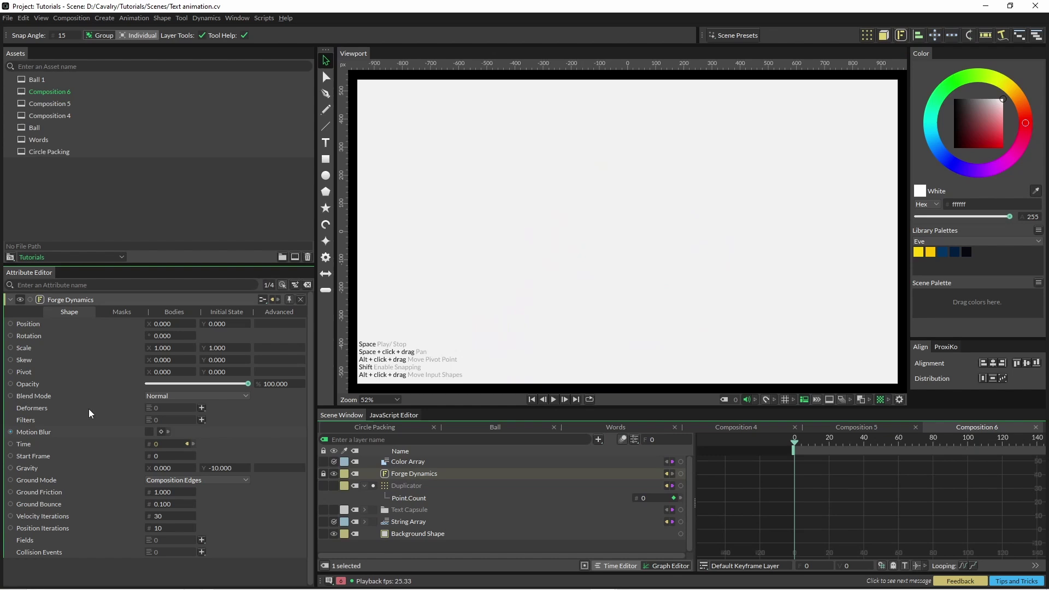
# Step: Set the Initial State Starting Velocity Y to 150, test it, then raise it to 250
pyautogui.click(226, 312)
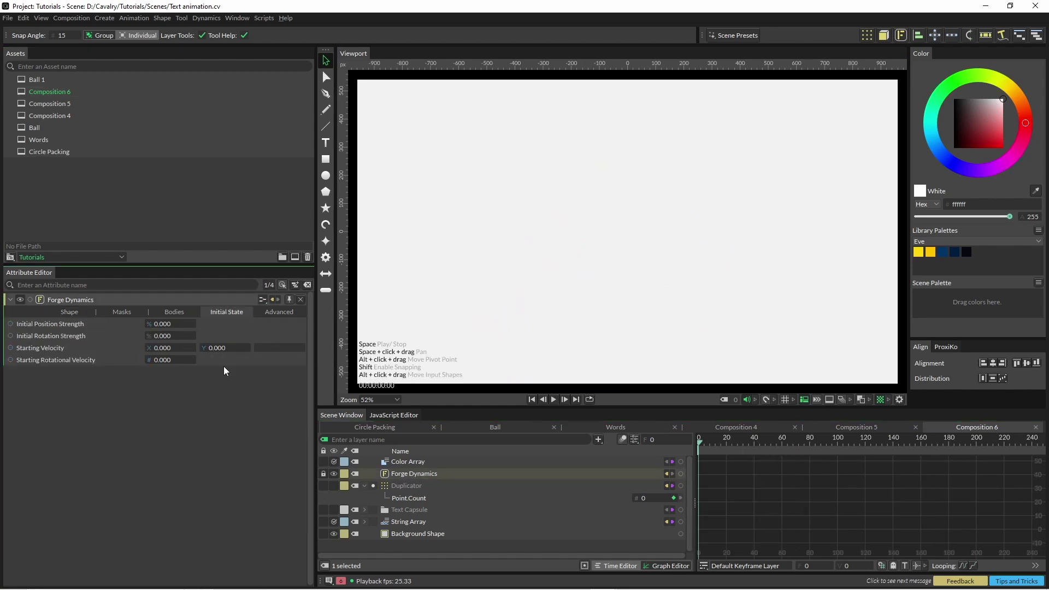
pyautogui.click(219, 348)
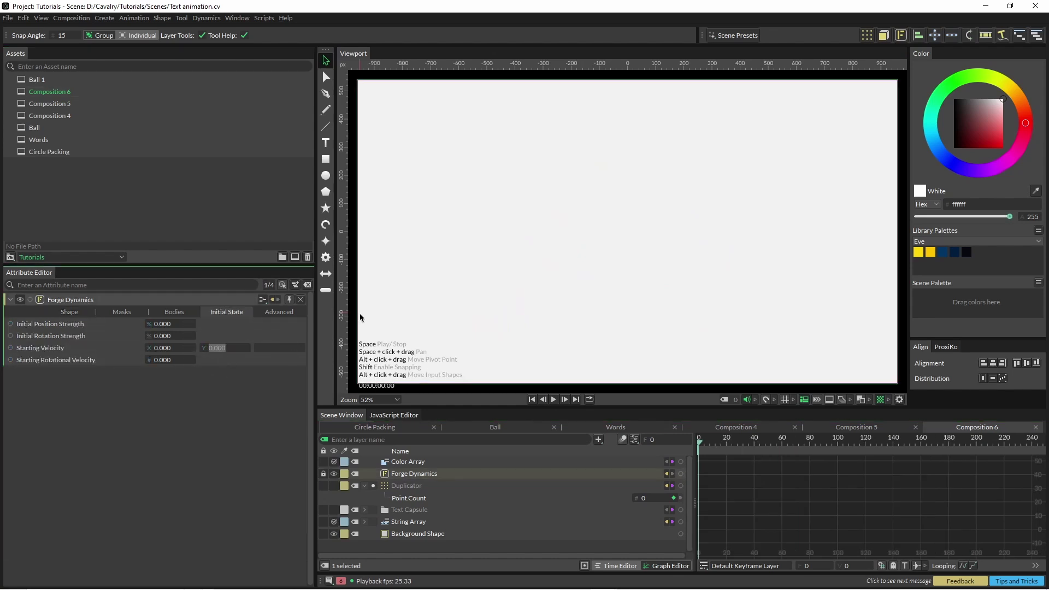
pyautogui.write('150')
pyautogui.press('Return')
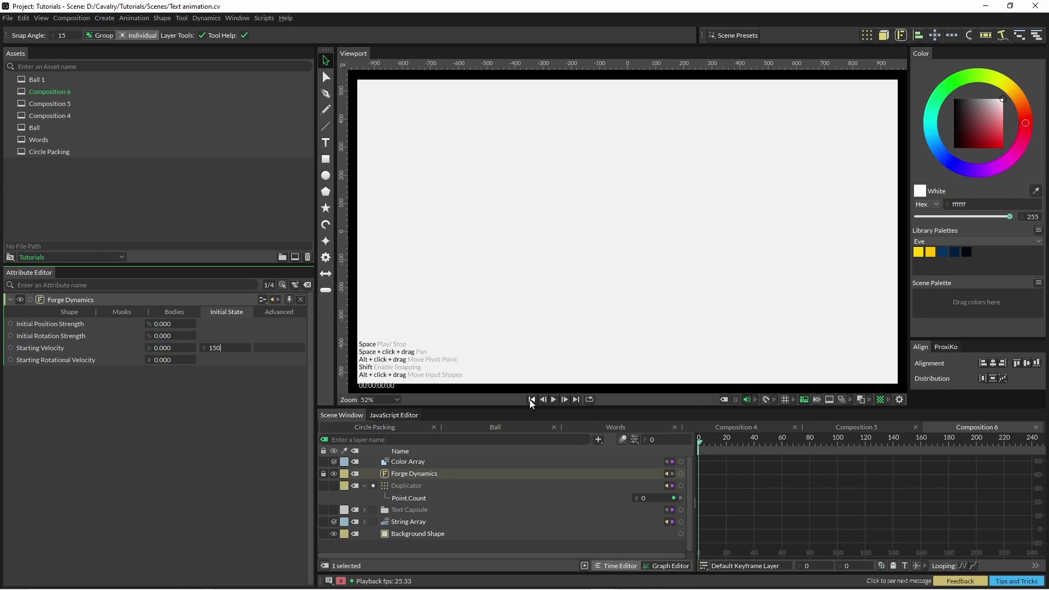
pyautogui.click(553, 399)
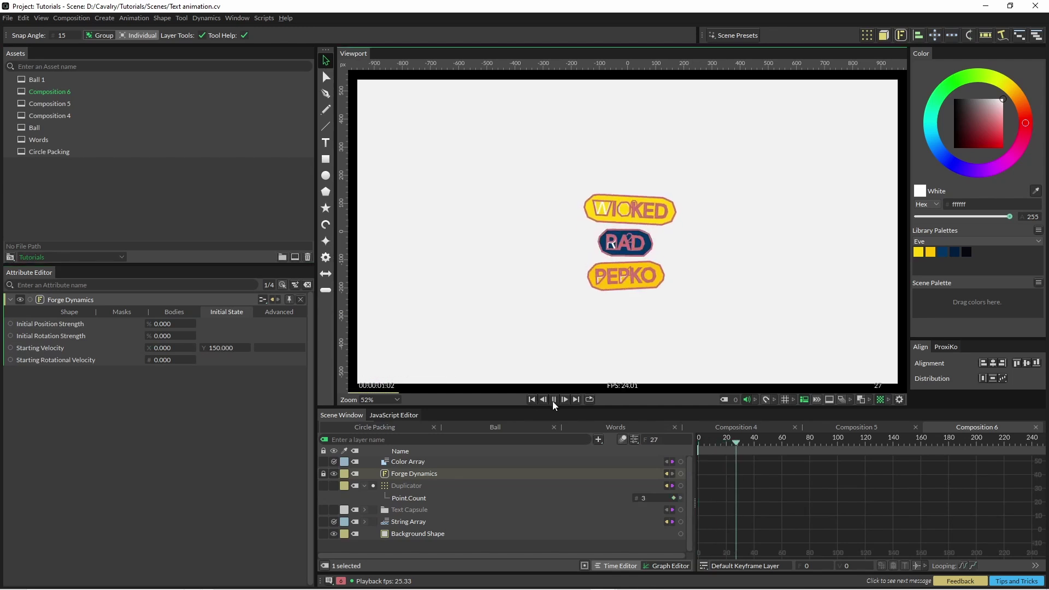
pyautogui.click(553, 399)
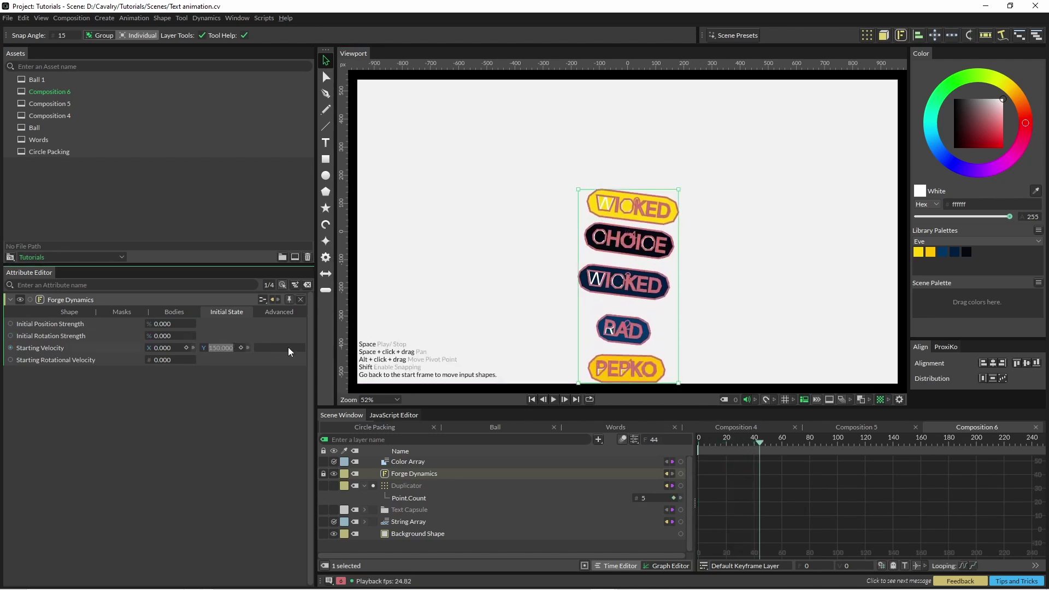
pyautogui.write('250')
pyautogui.press('Return')
pyautogui.click(531, 399)
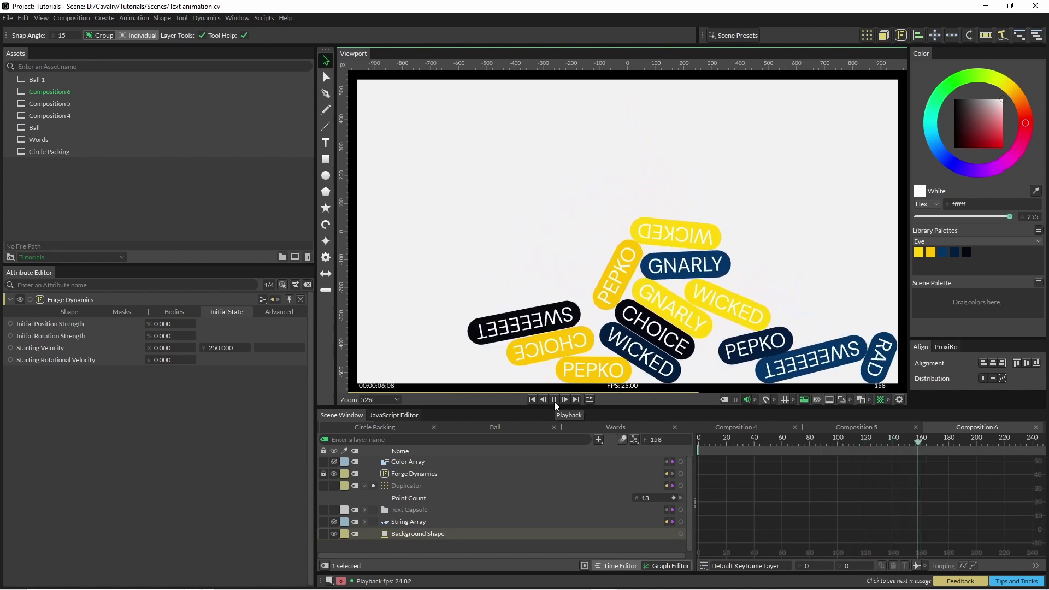
# Step: Add a star shape and give its Sides a Random behaviour from 15 to 30
pyautogui.click(554, 400)
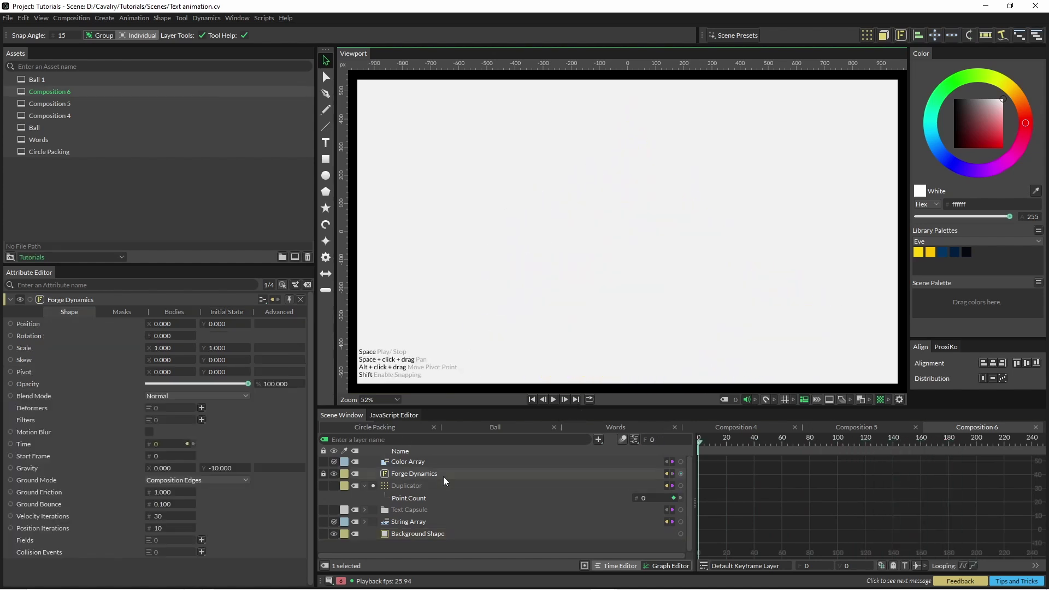
pyautogui.doubleClick(325, 208)
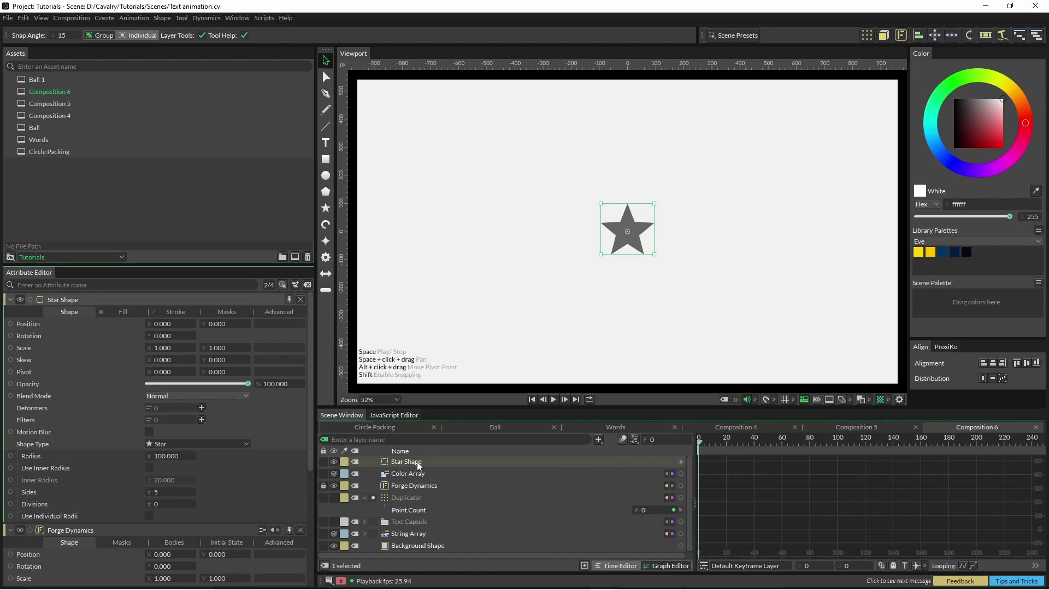
pyautogui.click(419, 464)
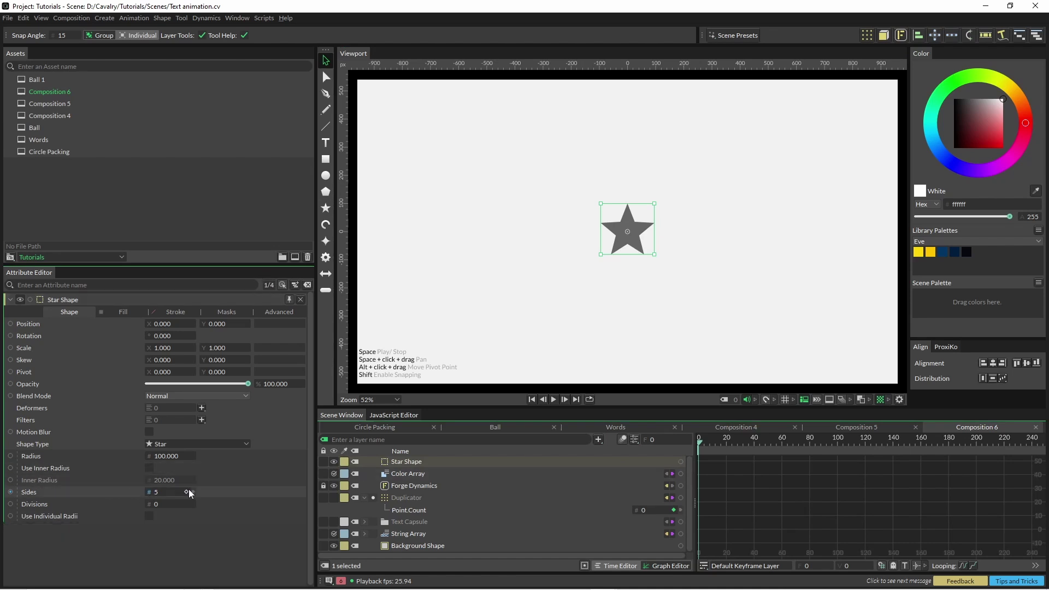
pyautogui.rightClick(133, 494)
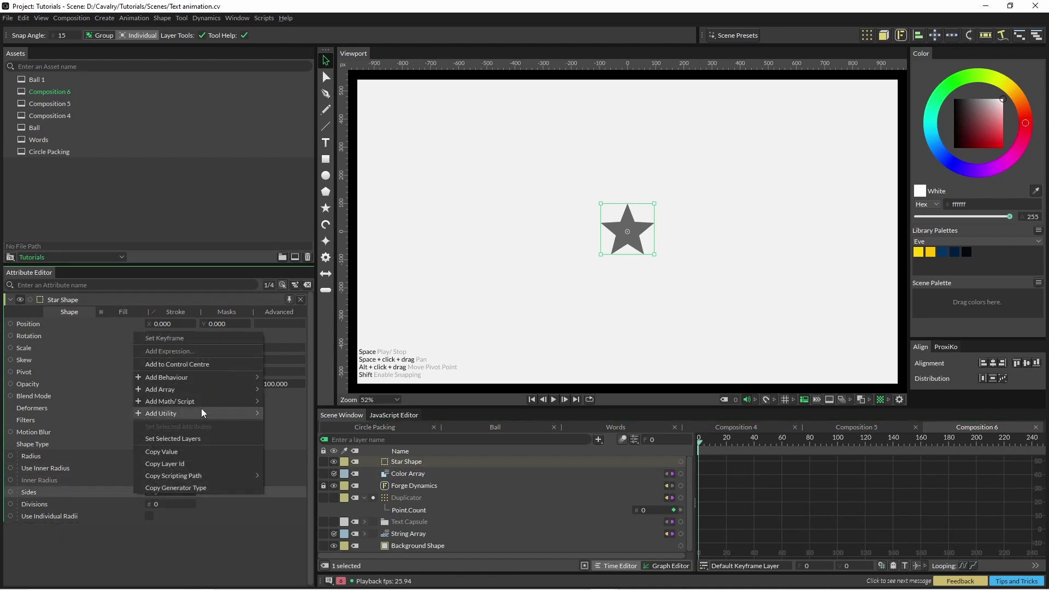
pyautogui.moveTo(205, 379)
pyautogui.click(333, 472)
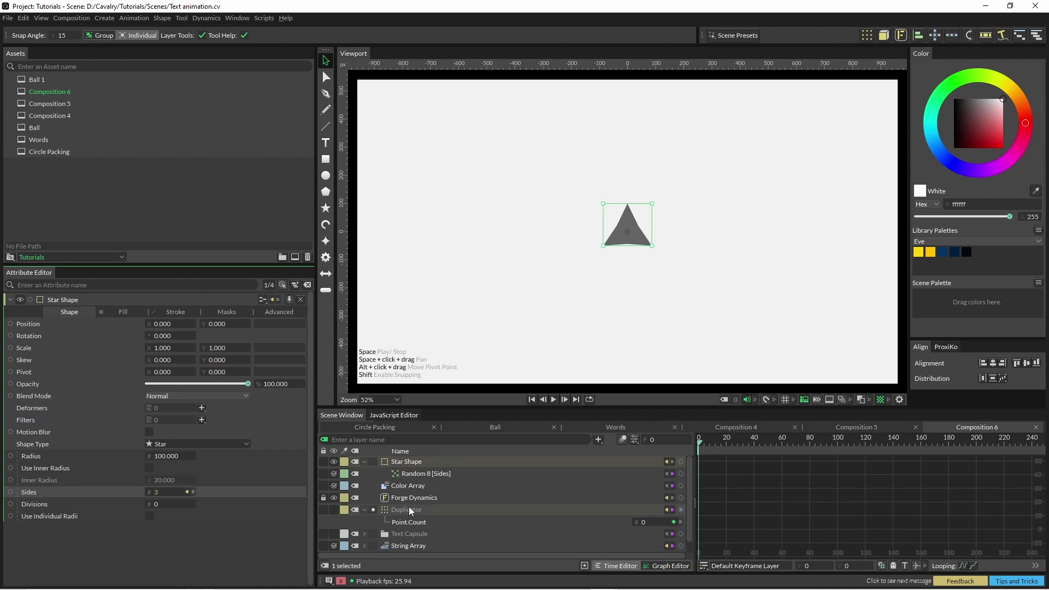
pyautogui.click(419, 473)
pyautogui.click(176, 360)
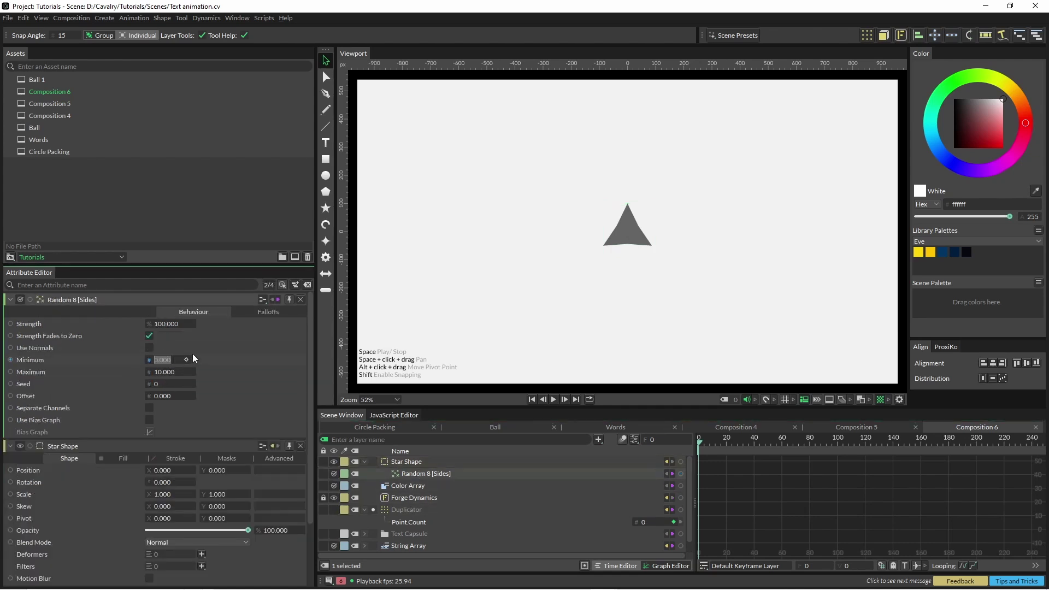
pyautogui.press('Tab')
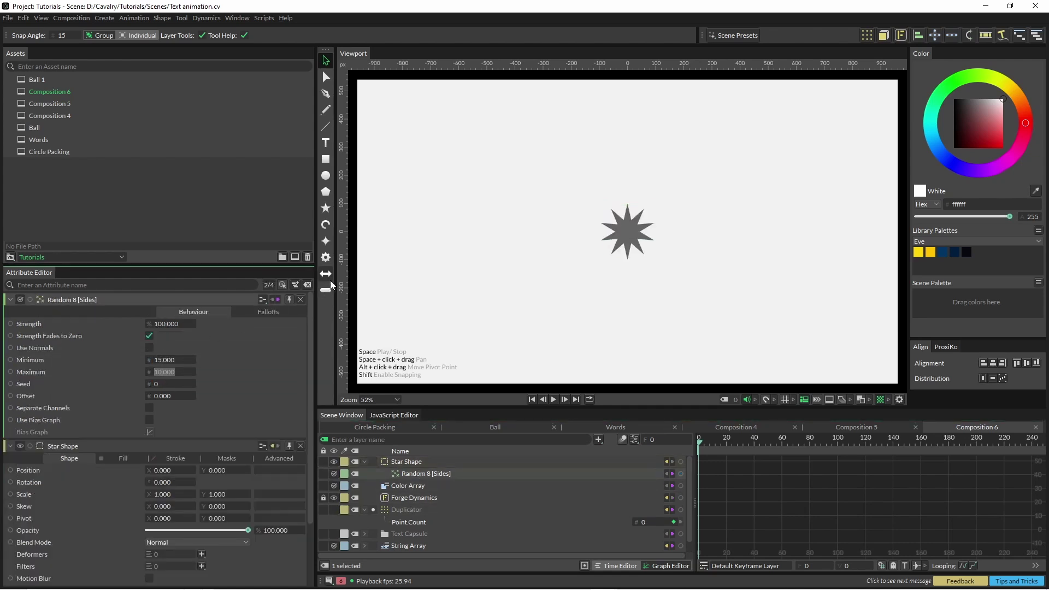
pyautogui.write('30')
pyautogui.press('Return')
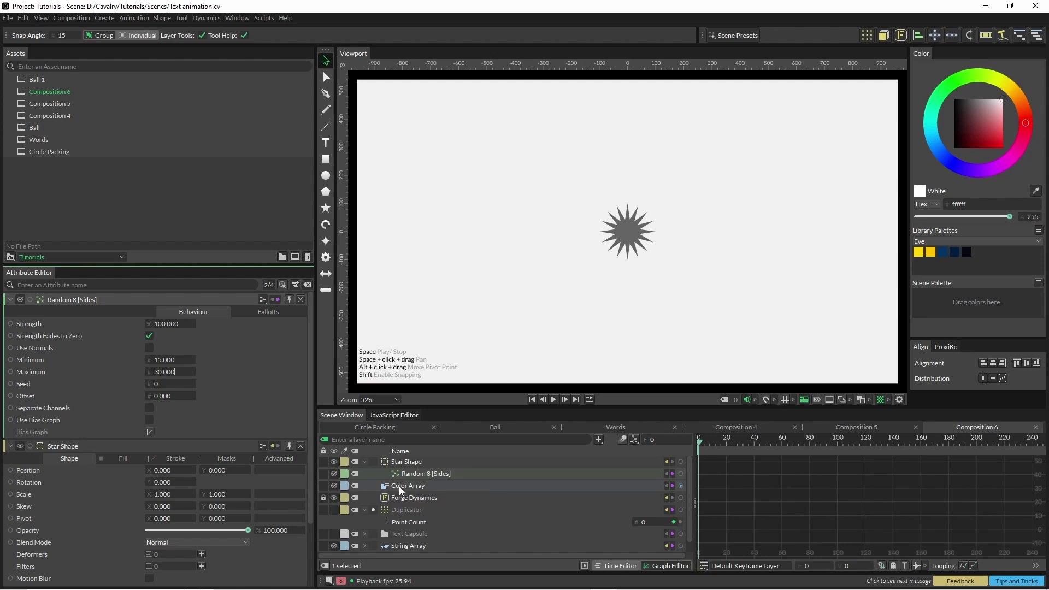
pyautogui.click(399, 464)
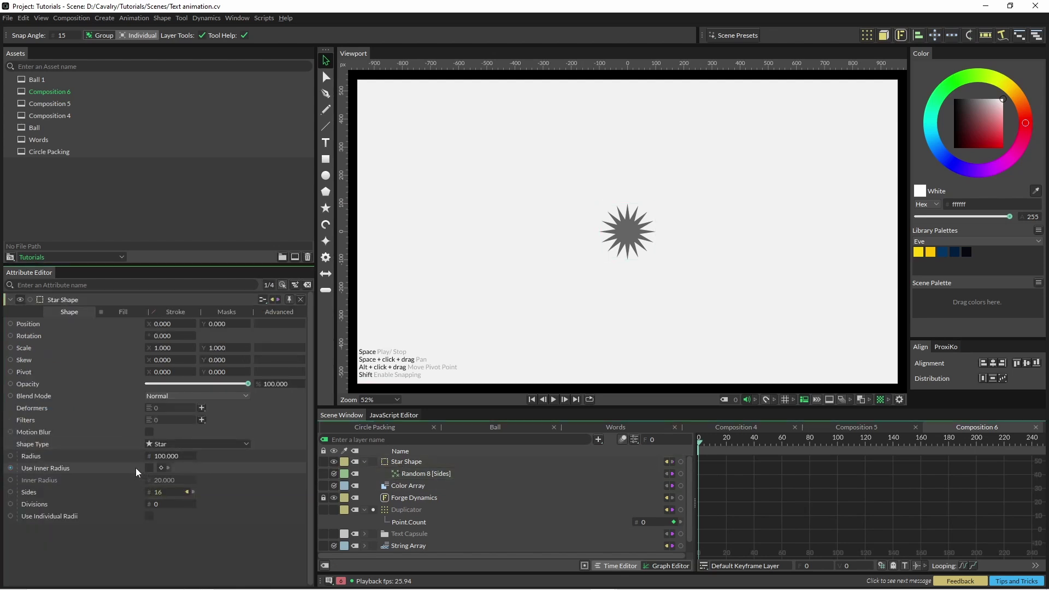
# Step: Give the star's Radius a Random behaviour from 50 to 150
pyautogui.rightClick(133, 454)
pyautogui.moveTo(173, 337)
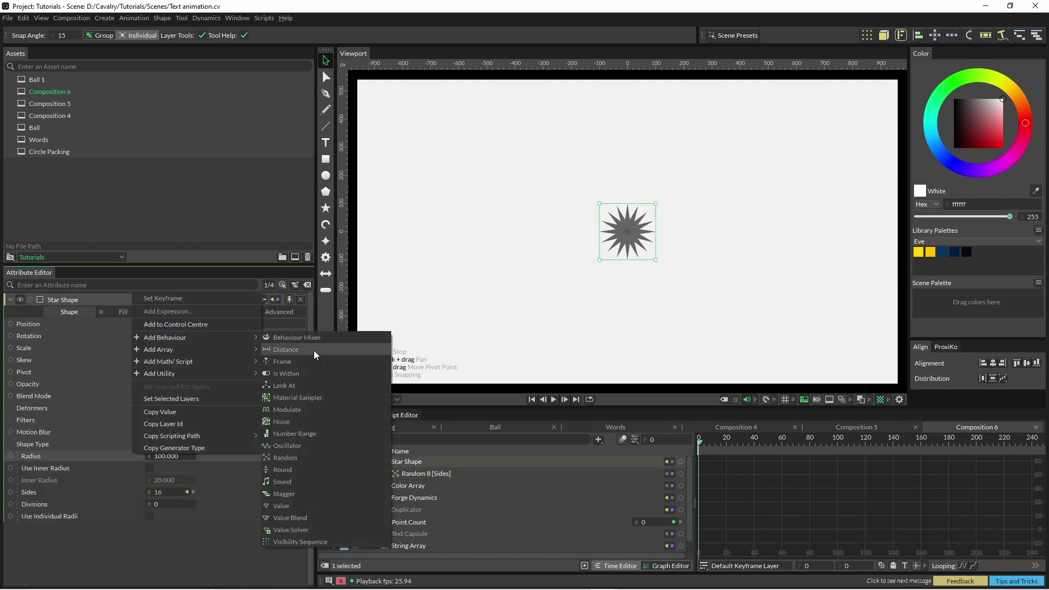
pyautogui.click(310, 457)
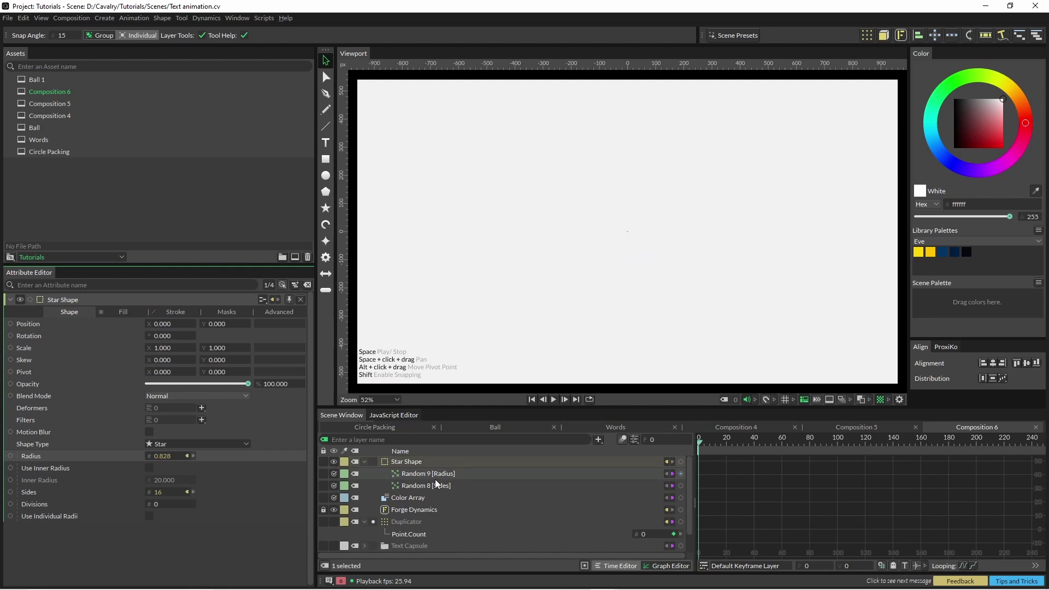
pyautogui.click(450, 474)
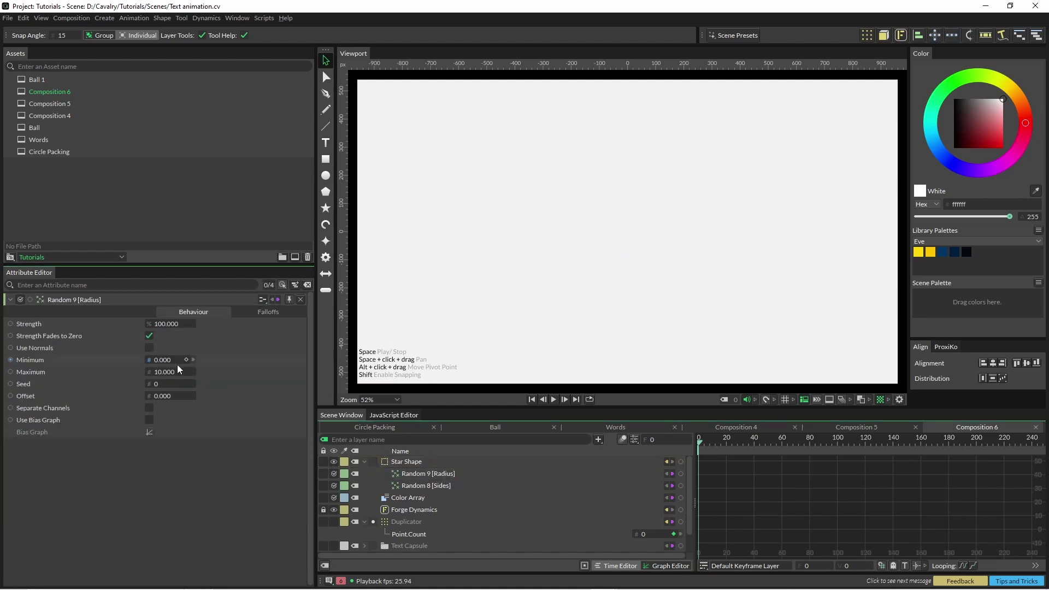
pyautogui.click(175, 360)
pyautogui.write('50')
pyautogui.press('Tab')
pyautogui.write('150')
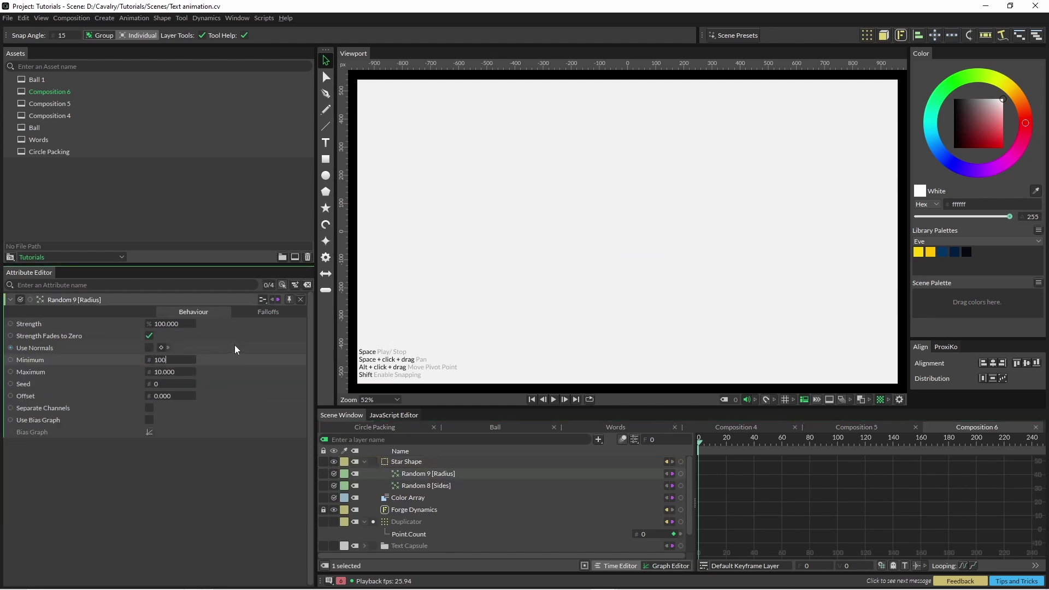
pyautogui.press('Return')
# Step: Drive the star's fill from the Color Array and group it as Star
pyautogui.moveTo(673, 499); pyautogui.dragTo(510, 472)
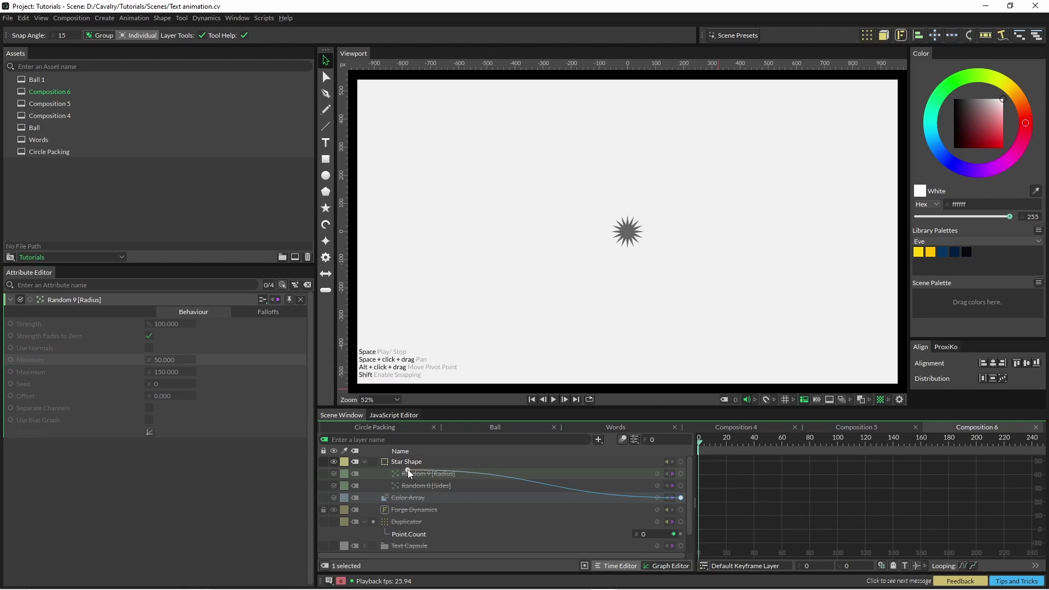
pyautogui.moveTo(408, 470); pyautogui.dragTo(406, 462)
pyautogui.click(447, 467)
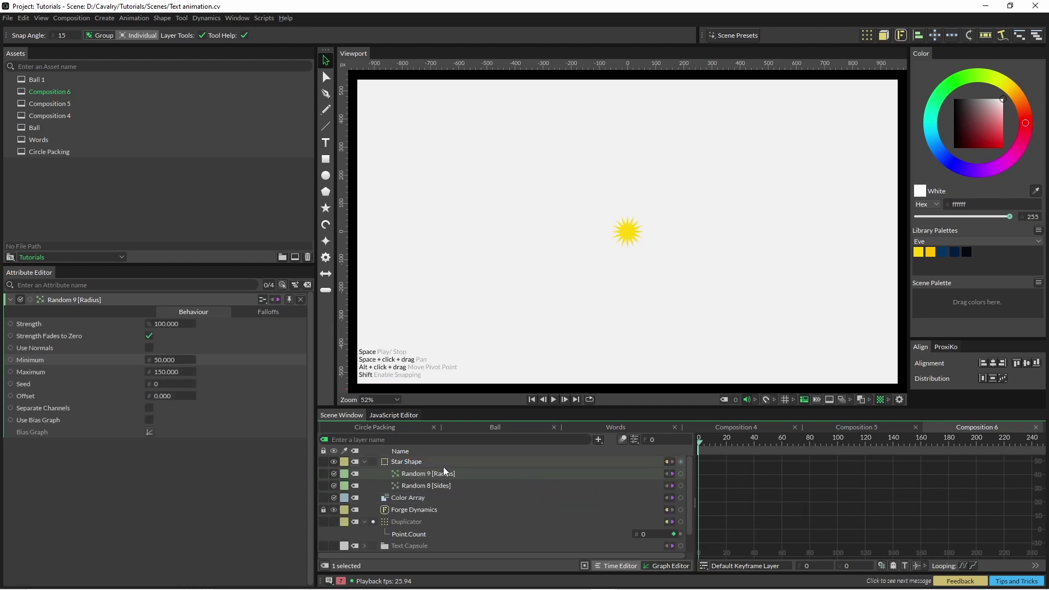
pyautogui.click(414, 462)
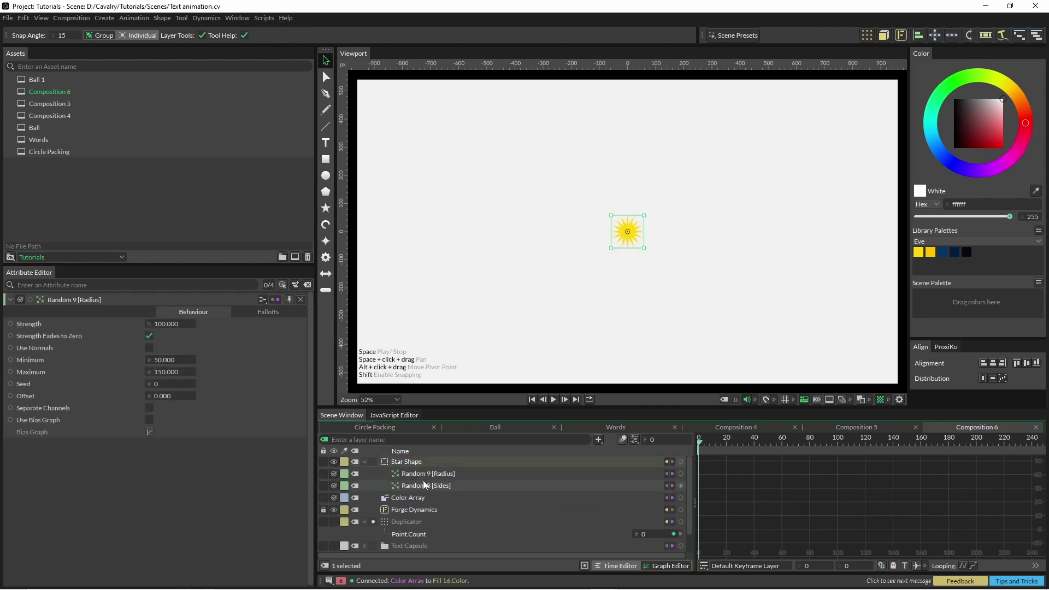
pyautogui.hotkey('ctrl', 'g')
pyautogui.click(404, 495)
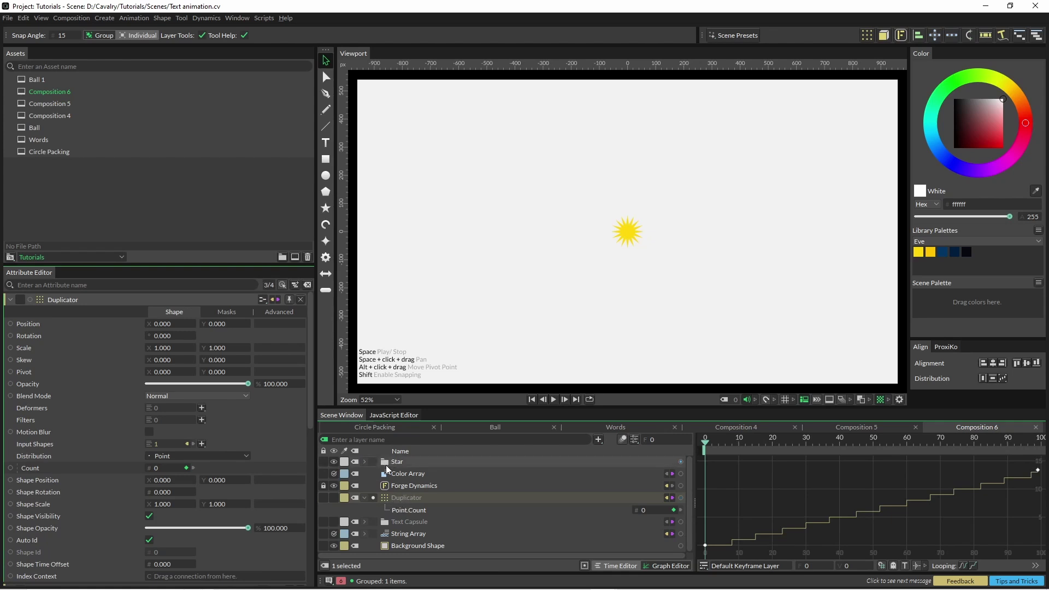
# Step: Add the Star group to the Duplicator's Input Shapes, hide the original, and play the scene
pyautogui.moveTo(384, 462); pyautogui.dragTo(172, 449)
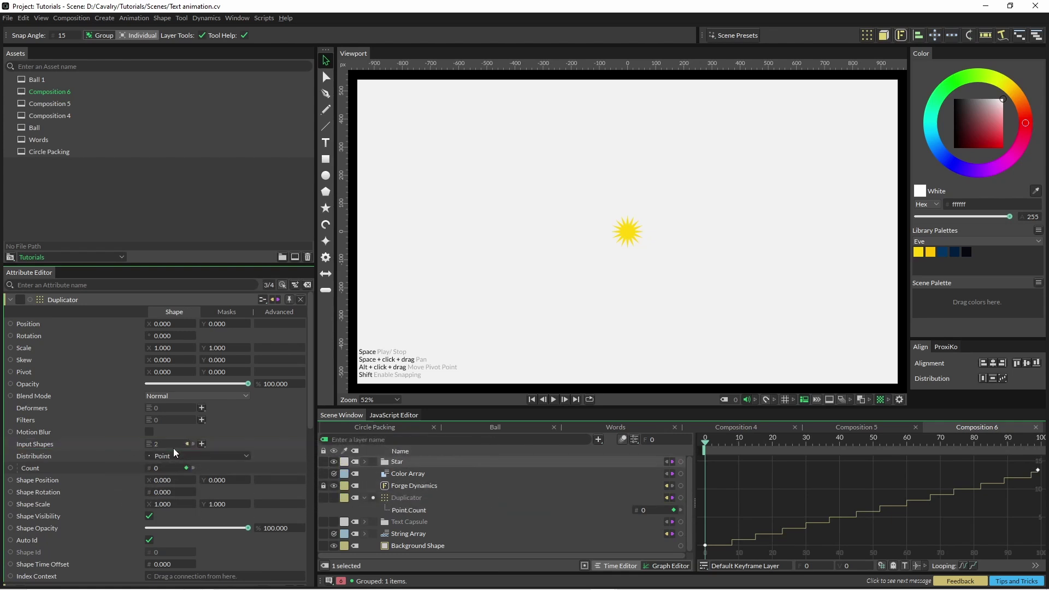
pyautogui.click(333, 462)
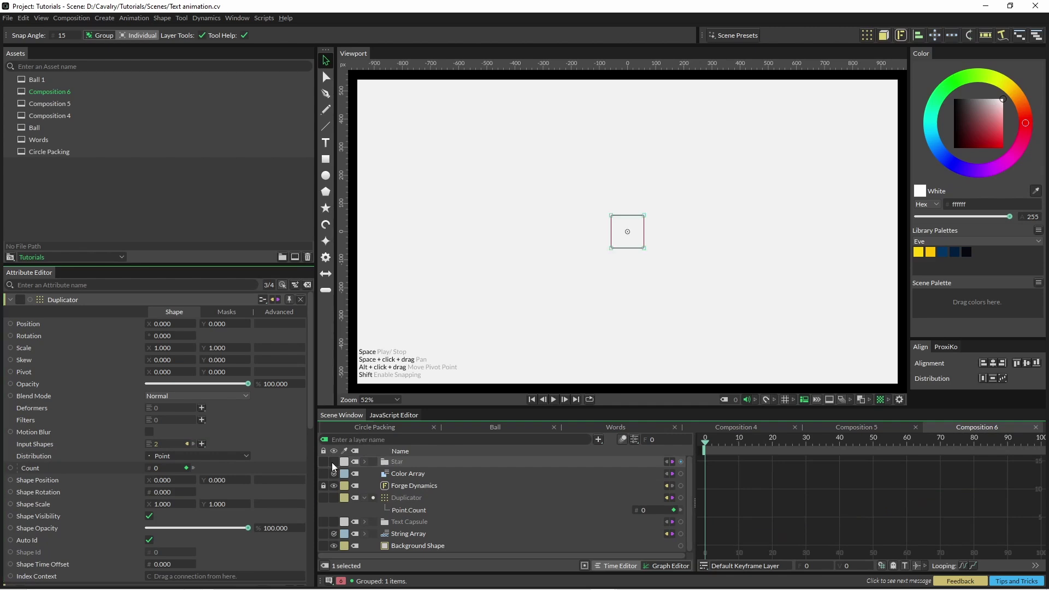
pyautogui.click(554, 400)
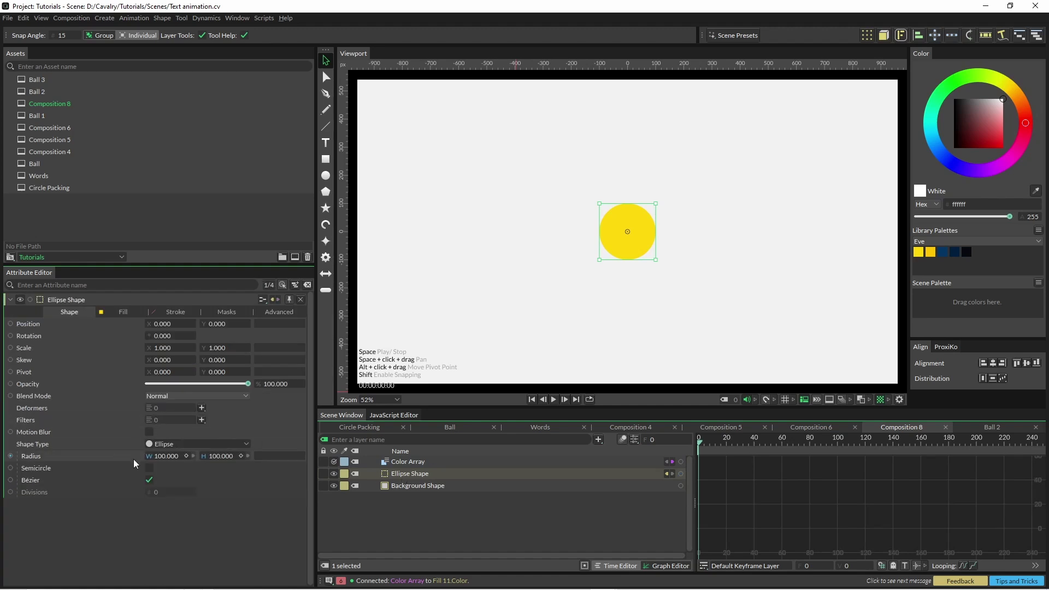
# Step: Add a Random behaviour to the Ellipse Radius with minimum 5 and maximum 15, then group the ellipse
pyautogui.rightClick(130, 457)
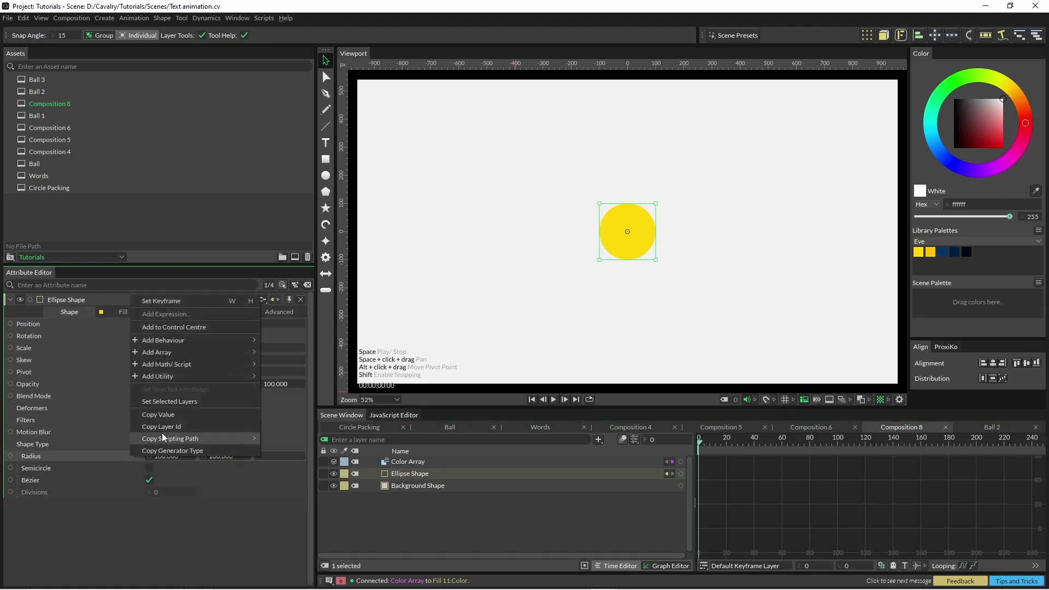
pyautogui.moveTo(217, 339)
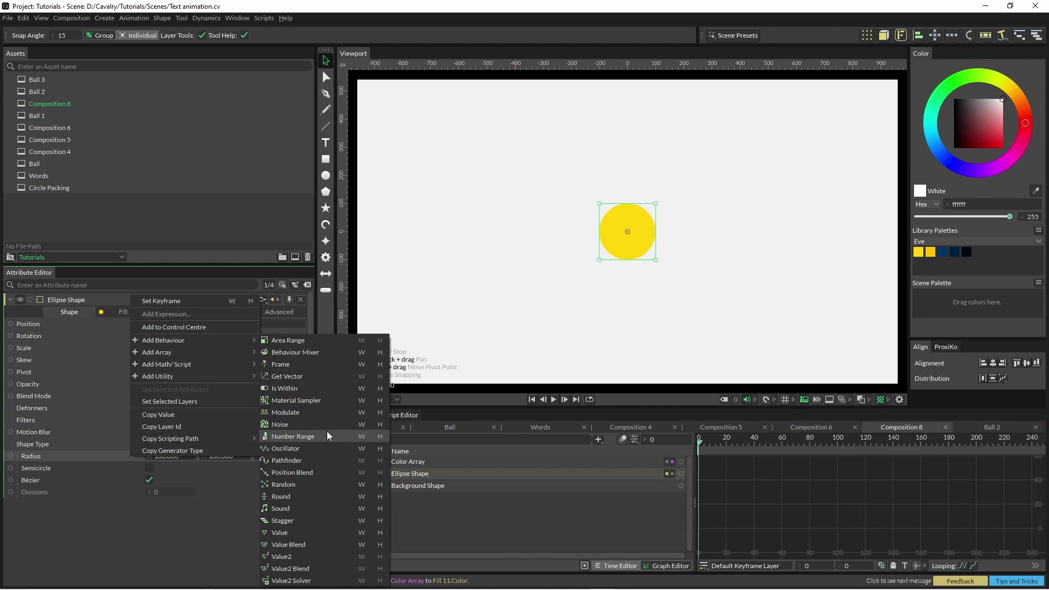
pyautogui.click(330, 484)
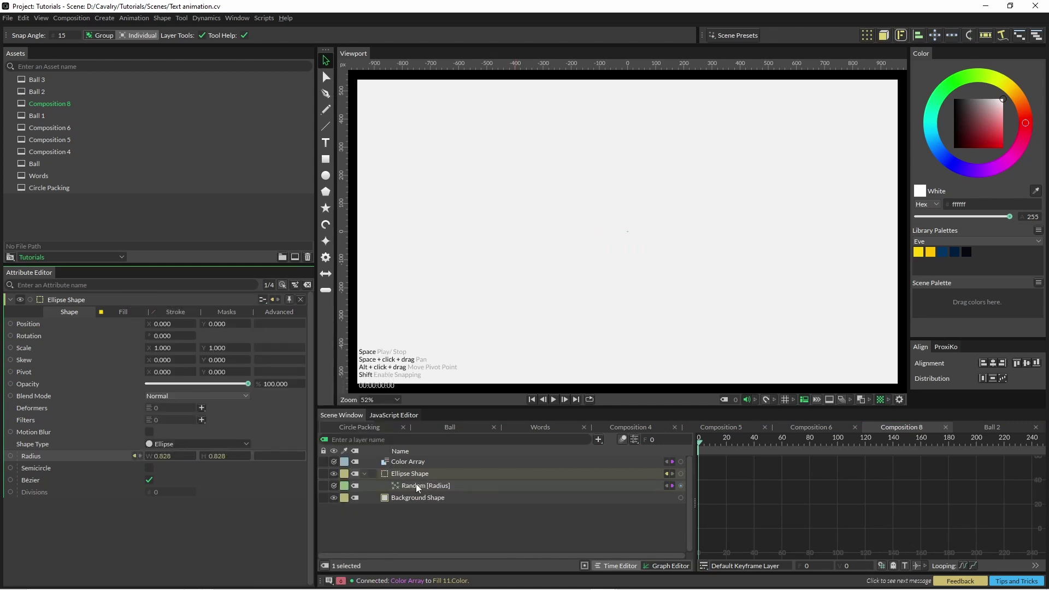
pyautogui.click(414, 485)
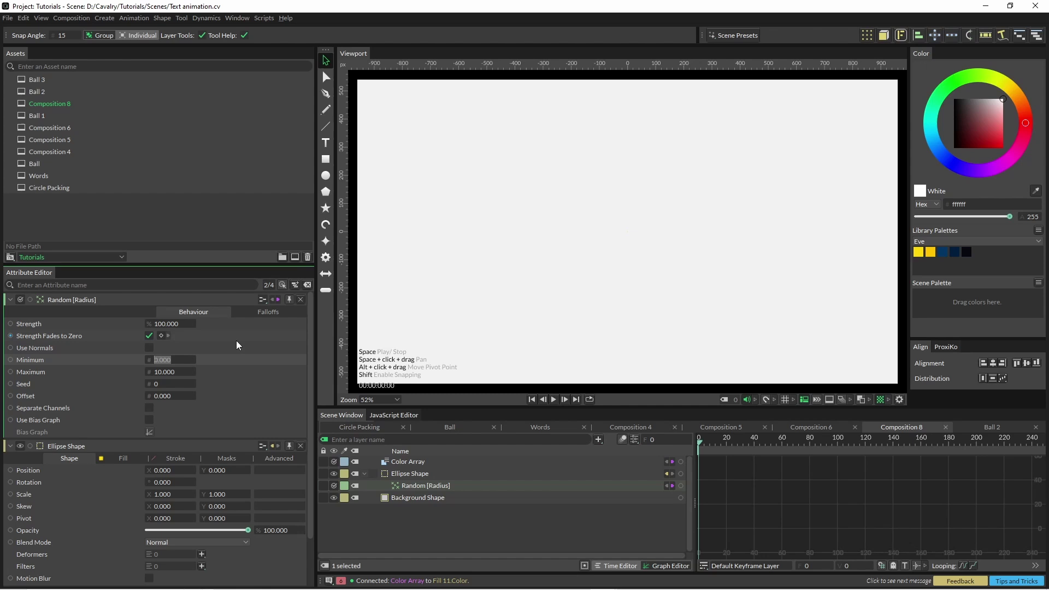
pyautogui.write('5')
pyautogui.press('Tab')
pyautogui.write('15')
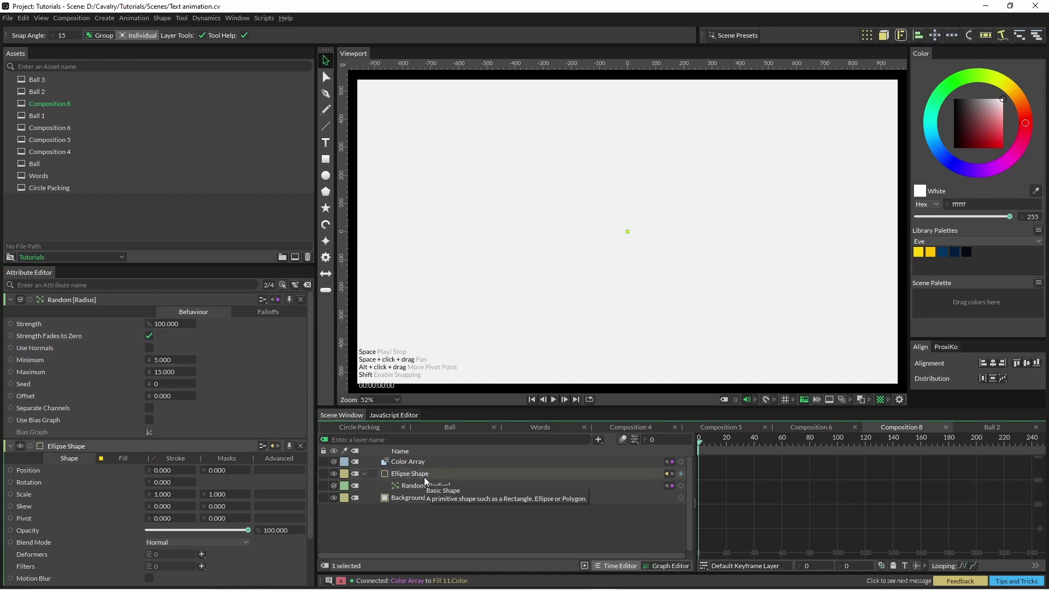
pyautogui.hotkey('ctrl', 'g')
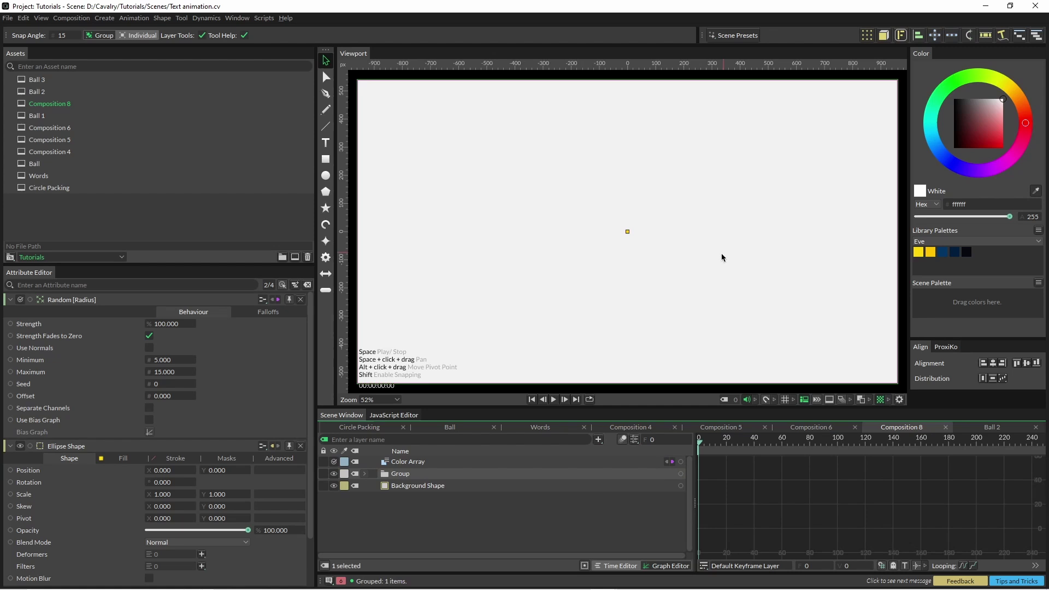
# Step: Duplicate the circle group with Point distribution, keyframe Count at 0, and add Forge Dynamics
pyautogui.click(868, 35)
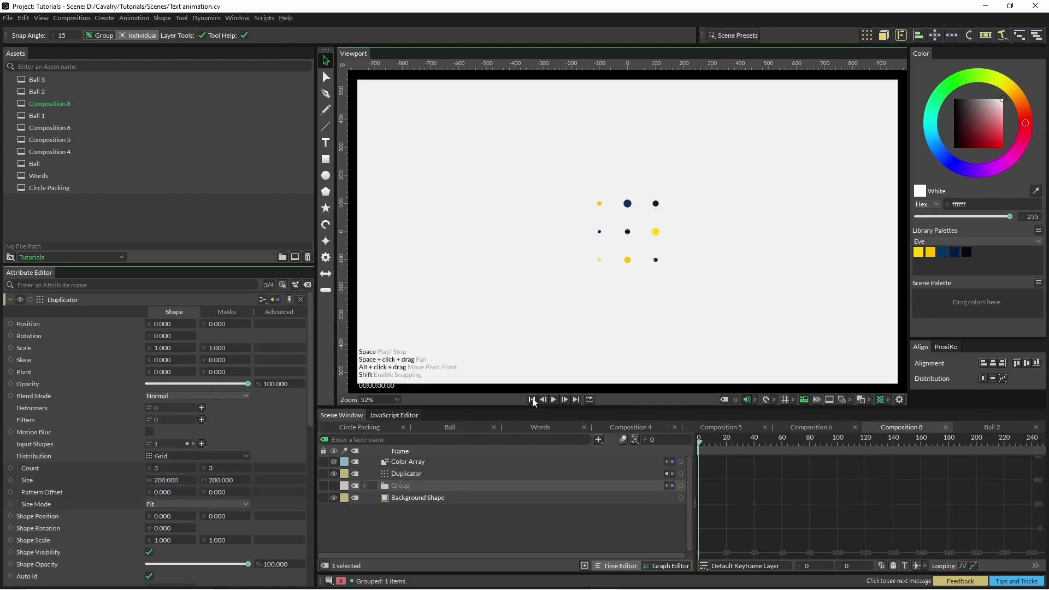
pyautogui.click(414, 475)
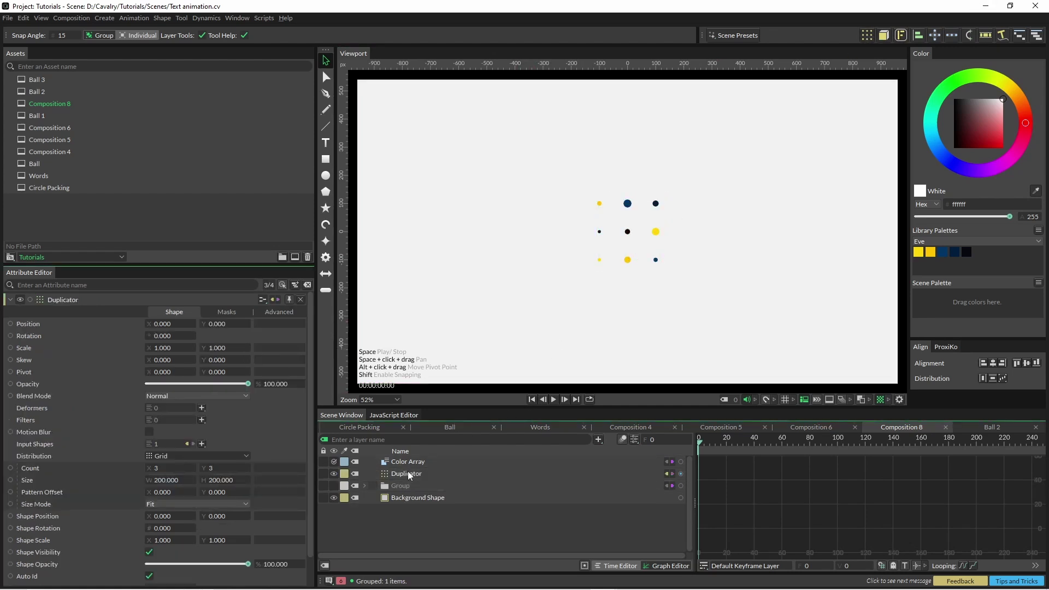
pyautogui.click(175, 458)
pyautogui.click(175, 473)
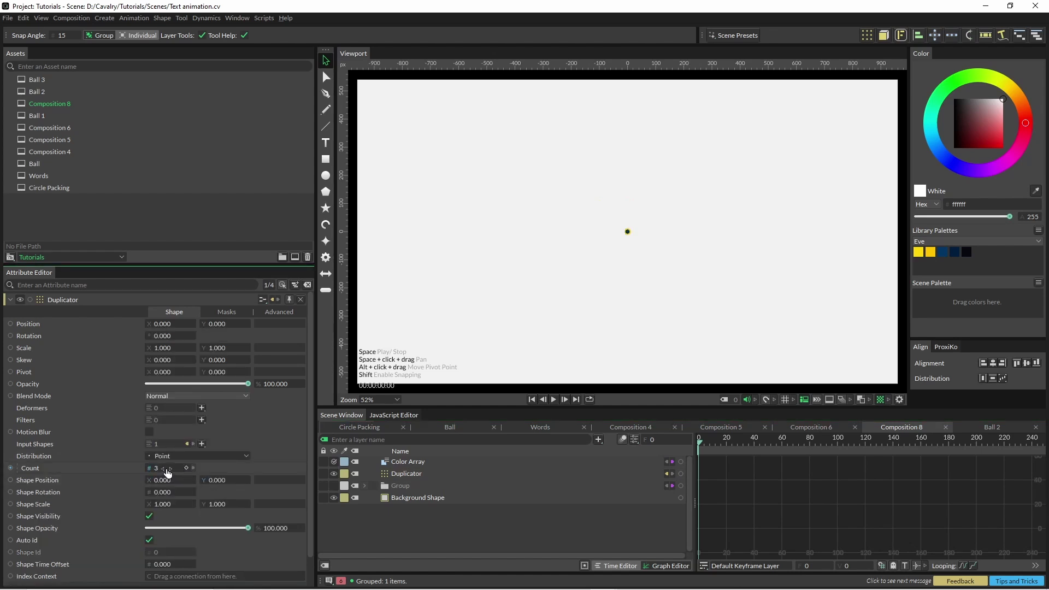
pyautogui.write('0')
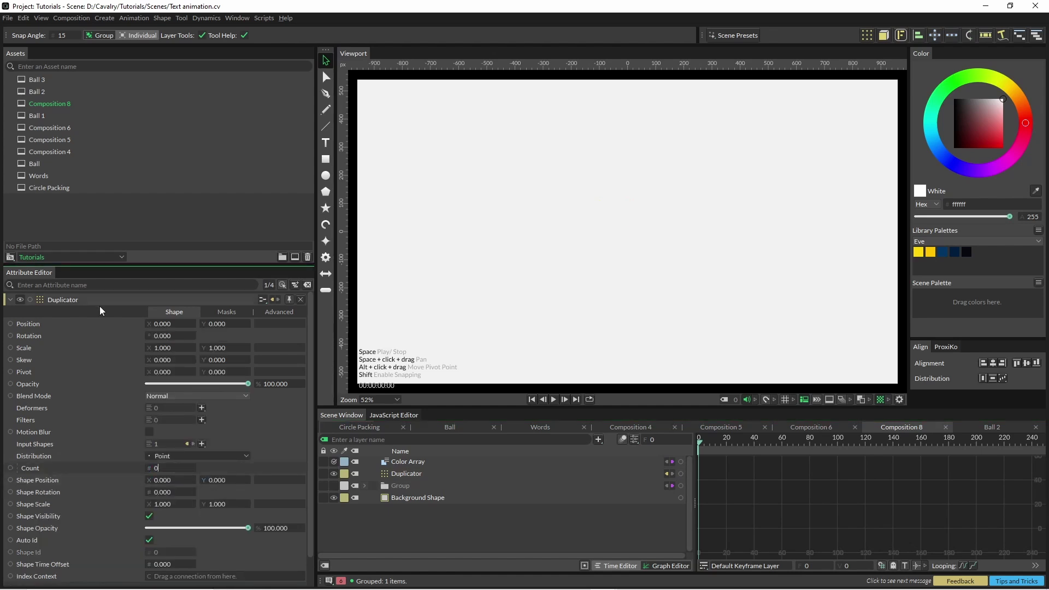
pyautogui.click(186, 468)
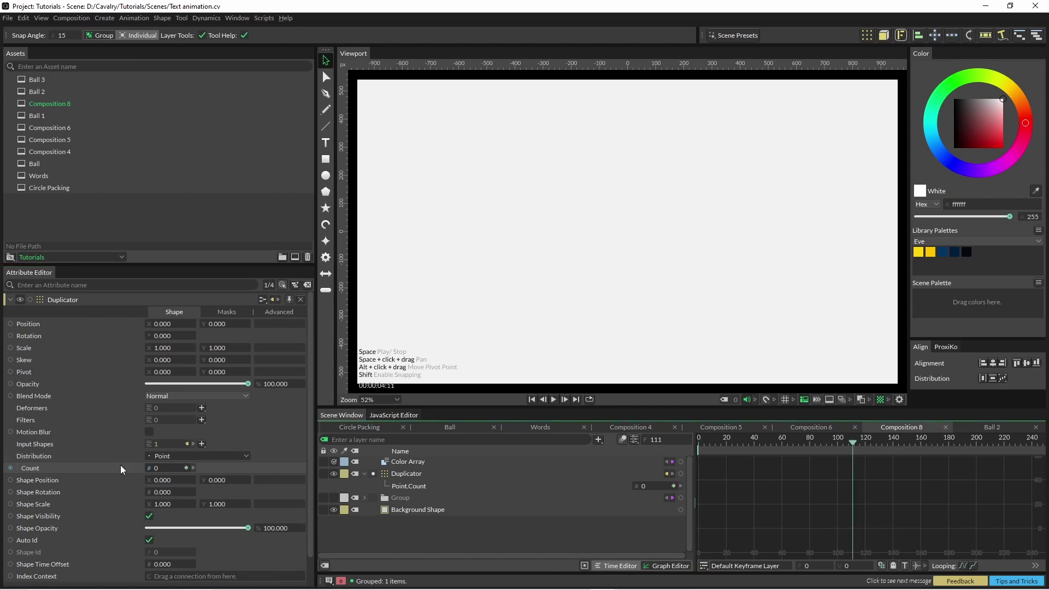
pyautogui.click(411, 474)
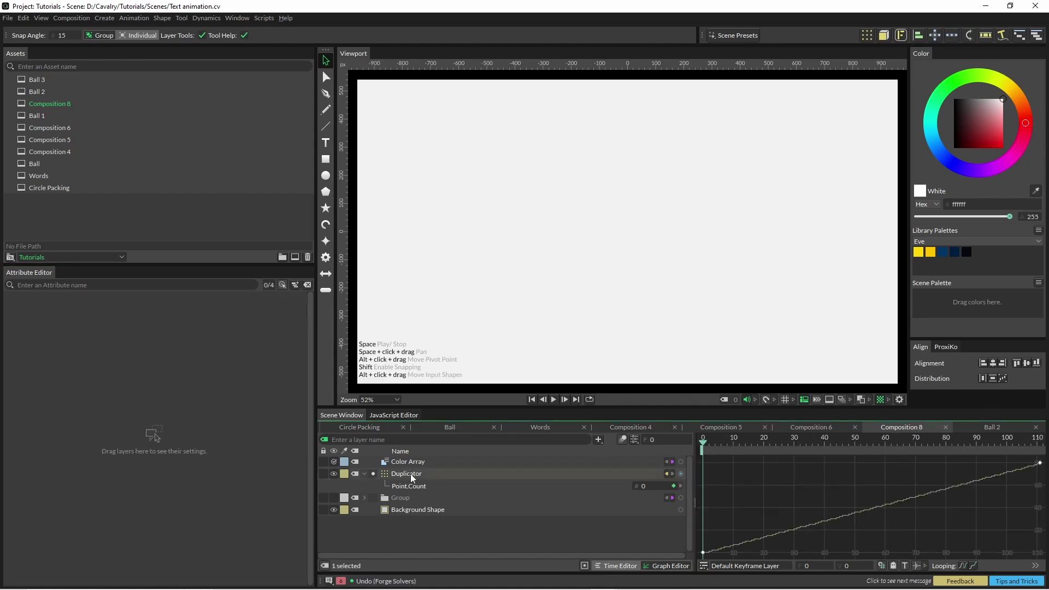
pyautogui.click(901, 36)
# Step: Select Forge Dynamics and play the simulation to preview the falling circles
pyautogui.click(174, 312)
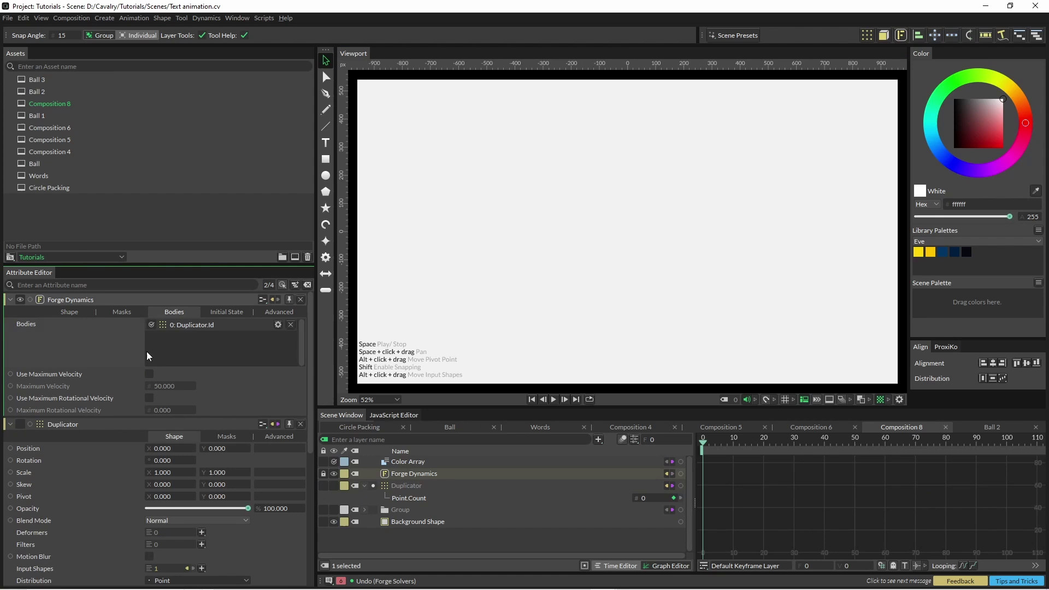
pyautogui.click(554, 400)
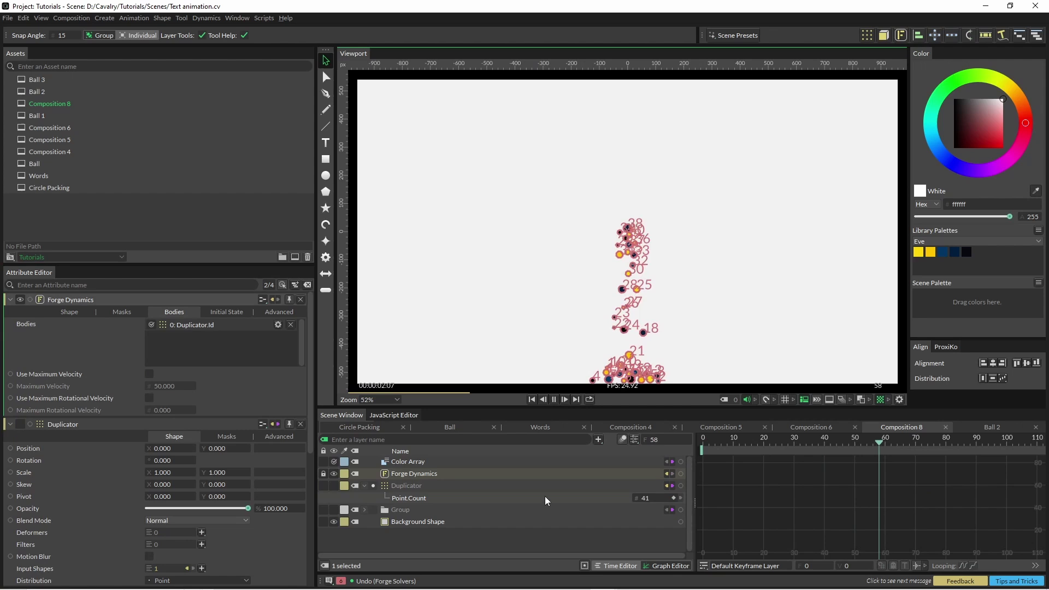
pyautogui.click(554, 400)
pyautogui.click(532, 400)
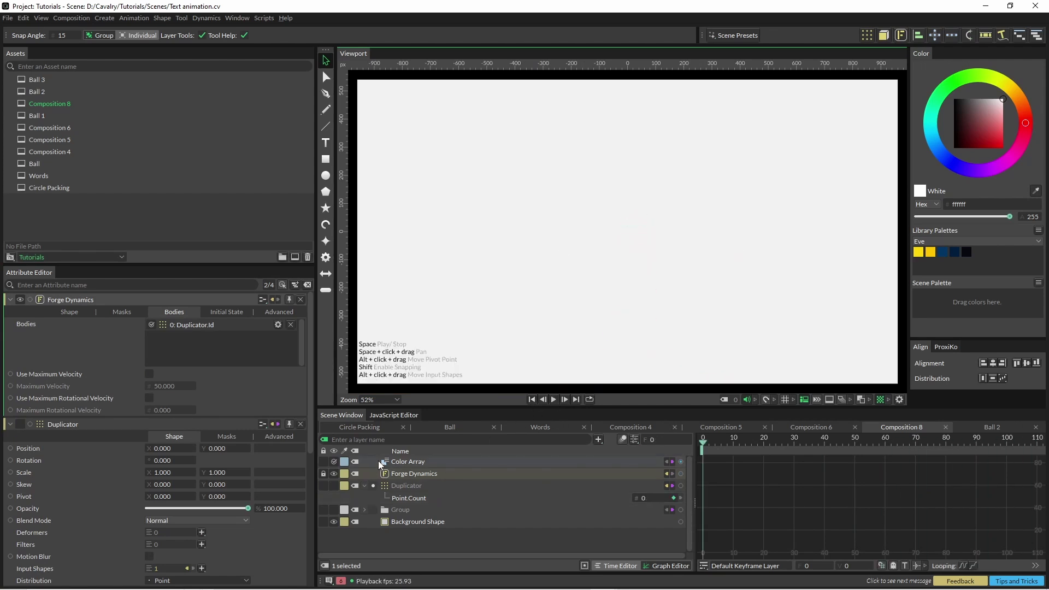
# Step: Set Gravity Y to 0, play to see the circles cluster, then select Random [Radius]
pyautogui.click(404, 475)
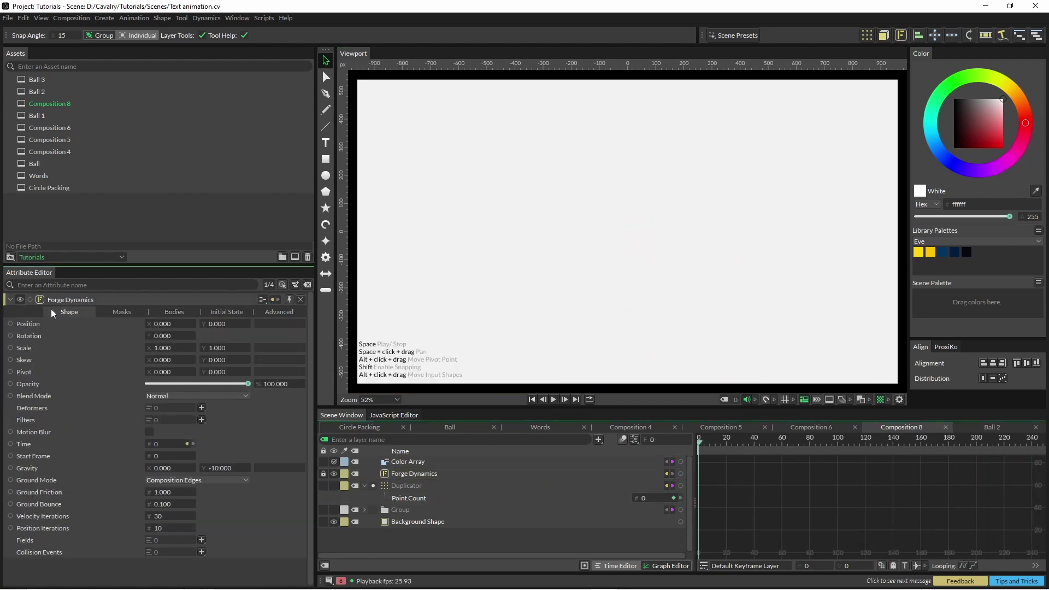
pyautogui.click(222, 468)
pyautogui.write('0.000')
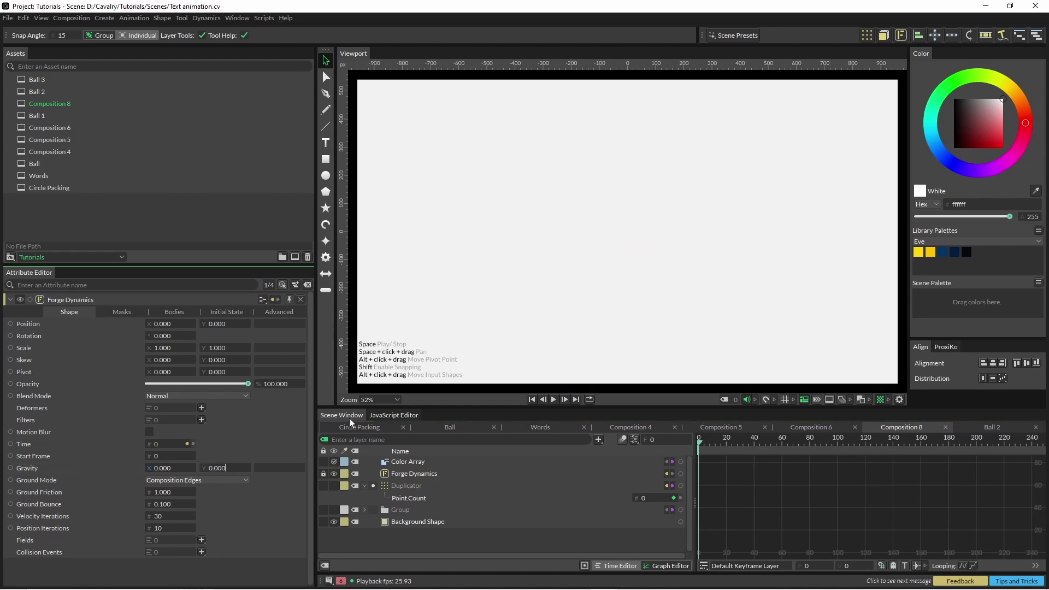
pyautogui.click(554, 400)
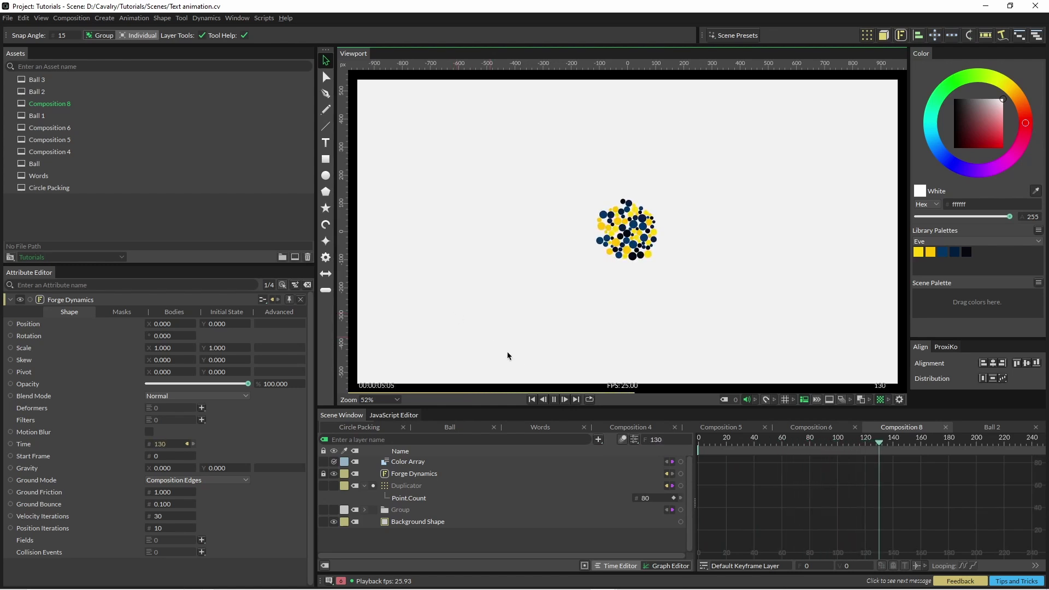
pyautogui.click(554, 399)
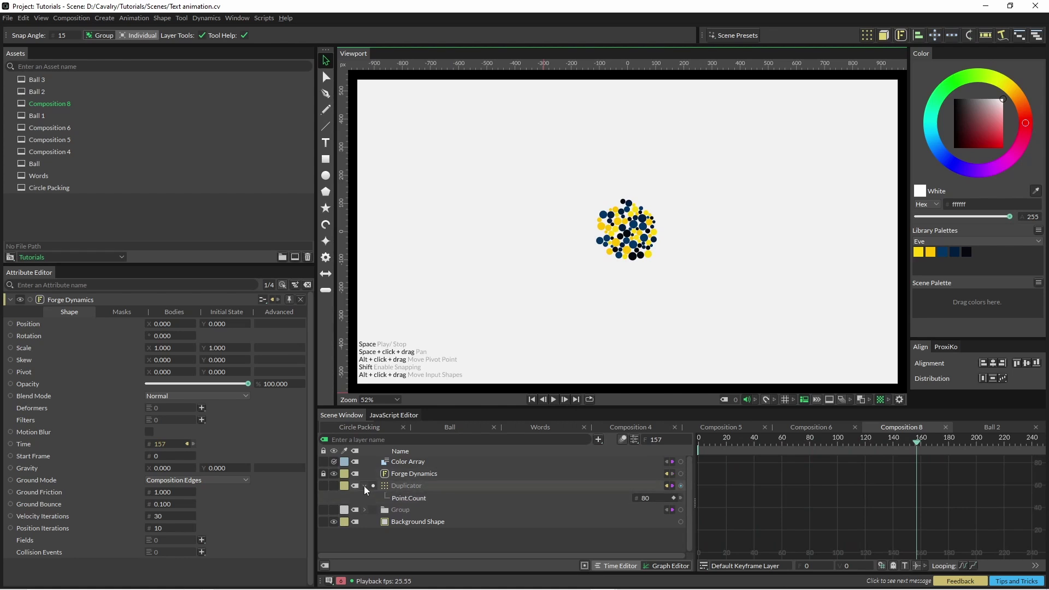
pyautogui.click(364, 510)
pyautogui.click(411, 530)
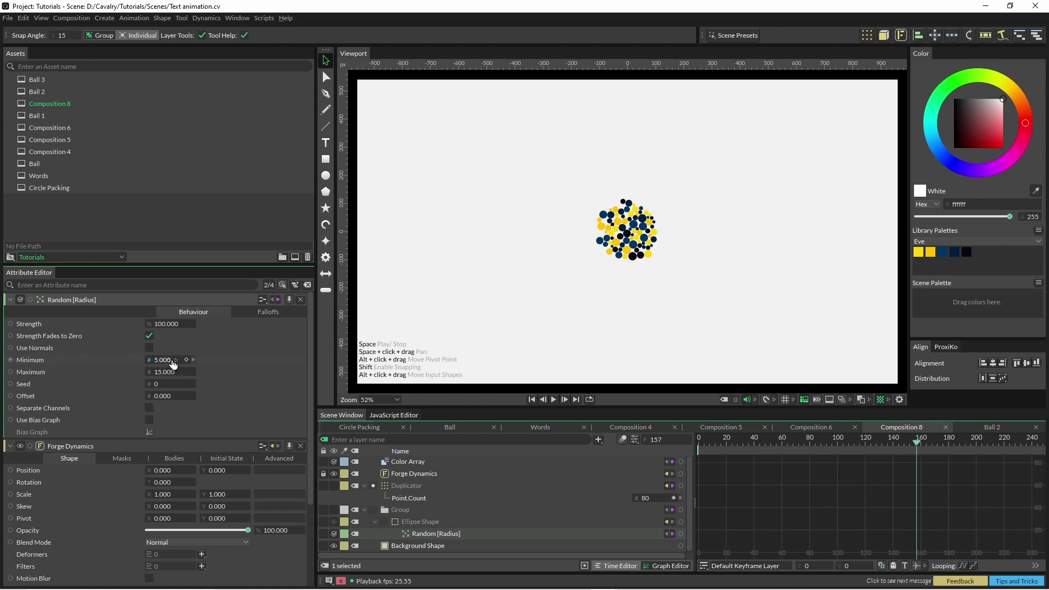
# Step: Keyframe the radius range and set Minimum 15, Maximum 50 at frame 134
pyautogui.click(171, 361)
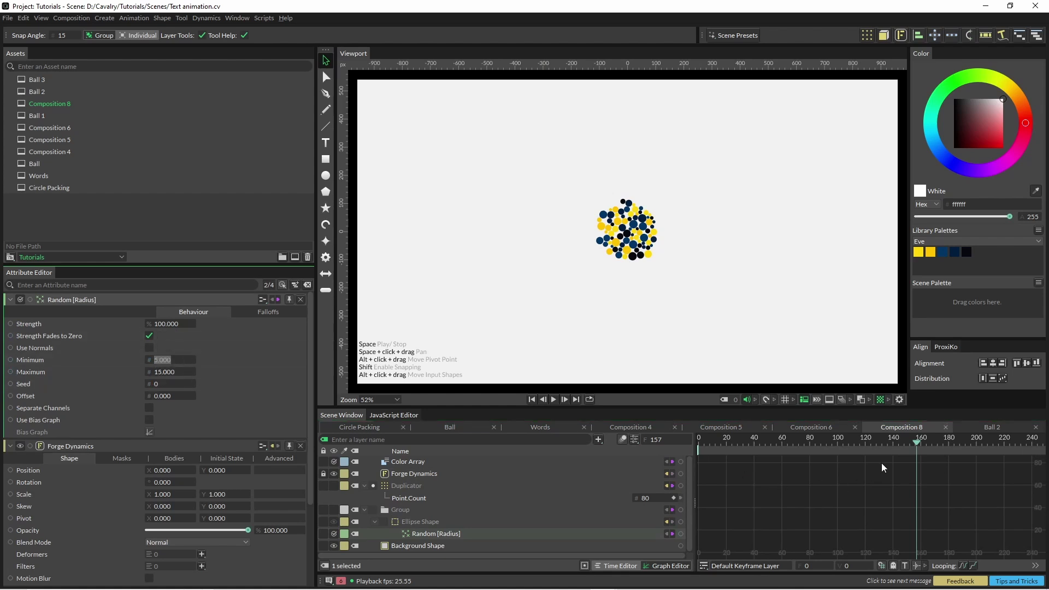
pyautogui.click(188, 360)
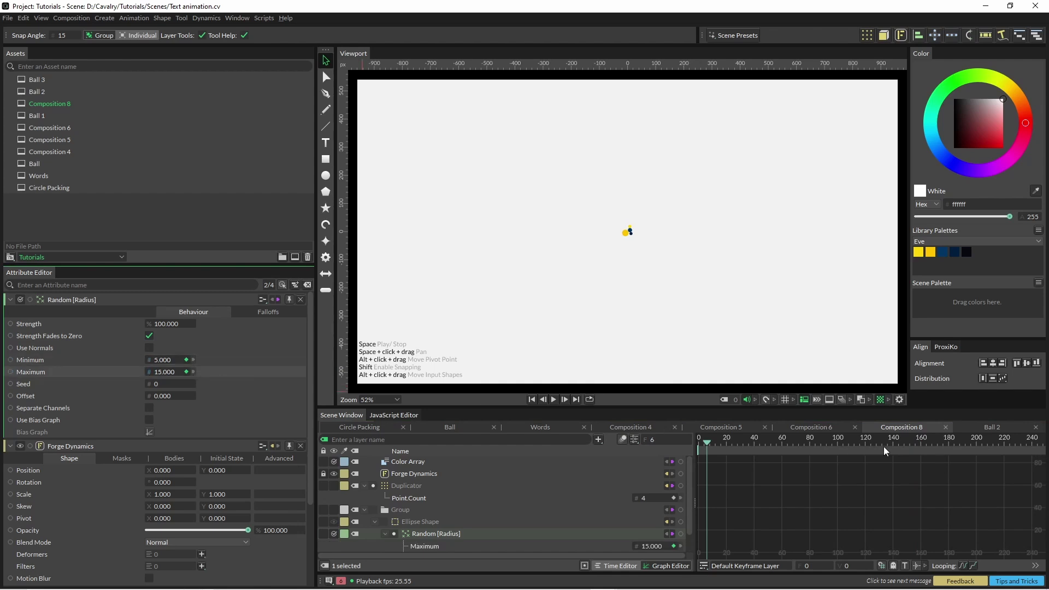
pyautogui.moveTo(872, 440); pyautogui.dragTo(884, 442)
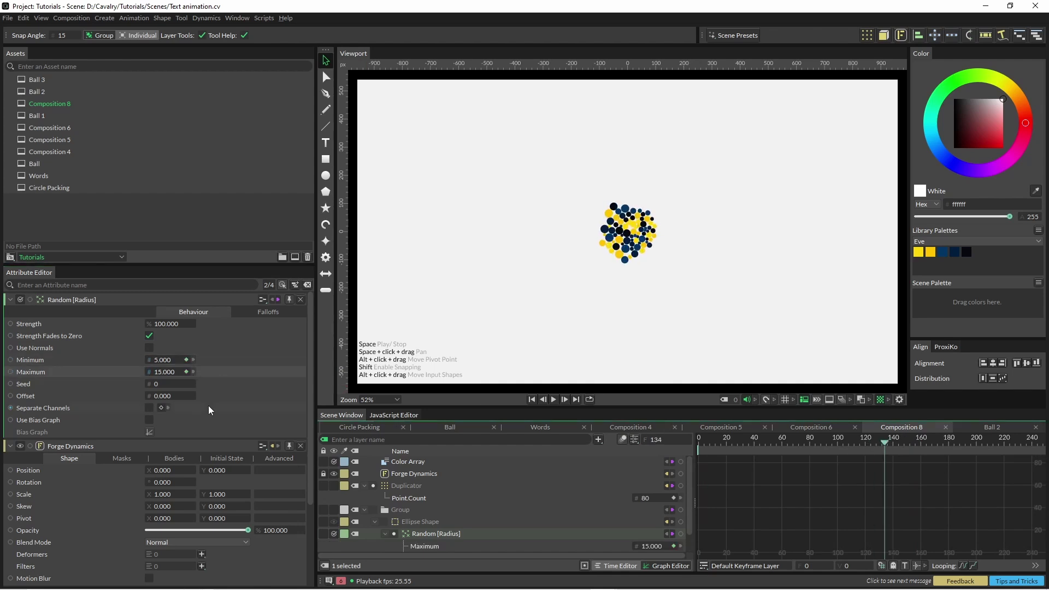
pyautogui.write('15')
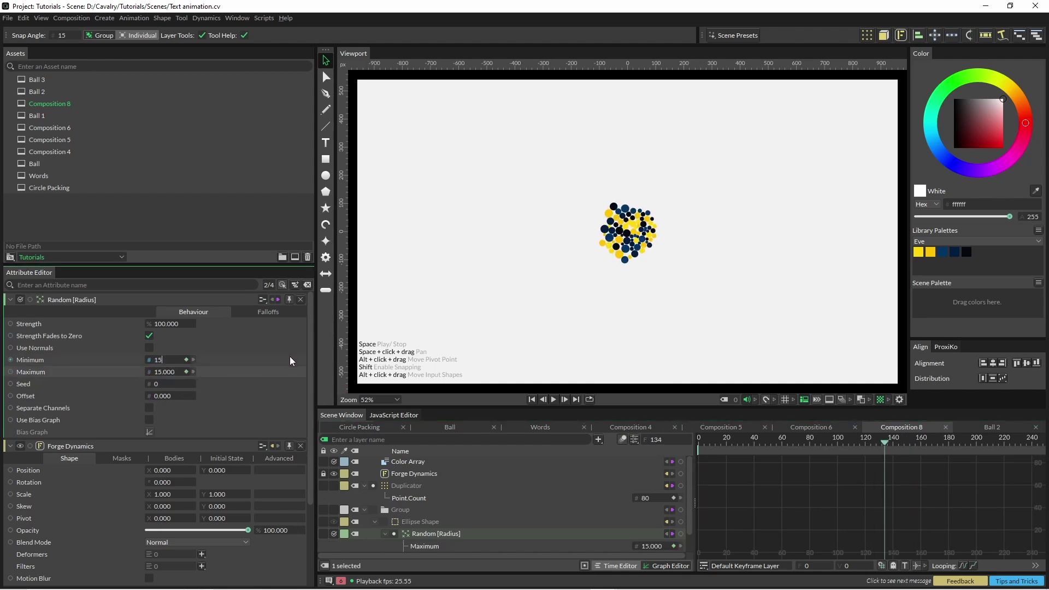
pyautogui.press('Tab')
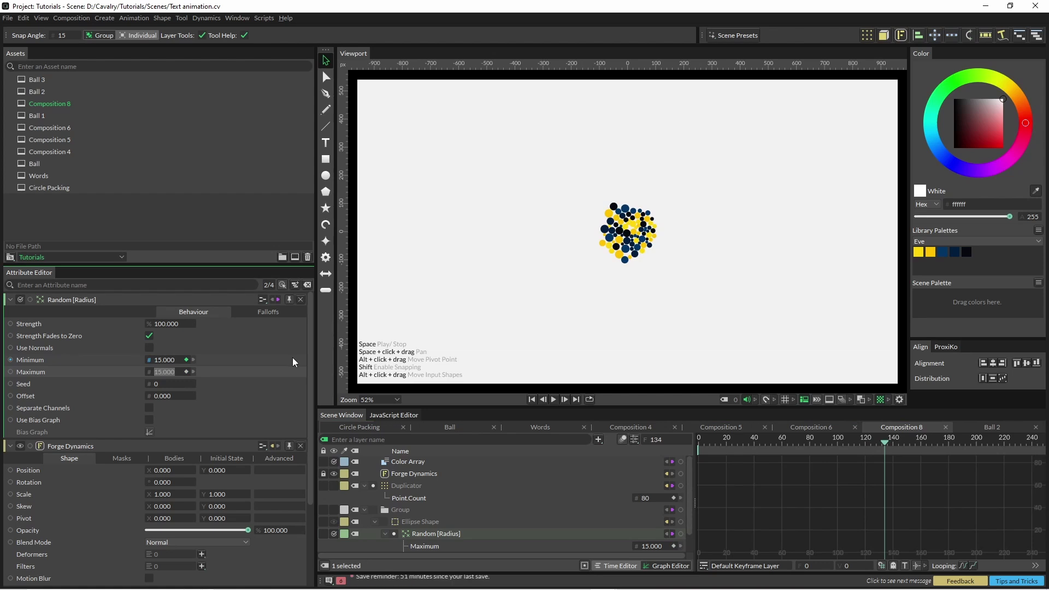
pyautogui.write('50')
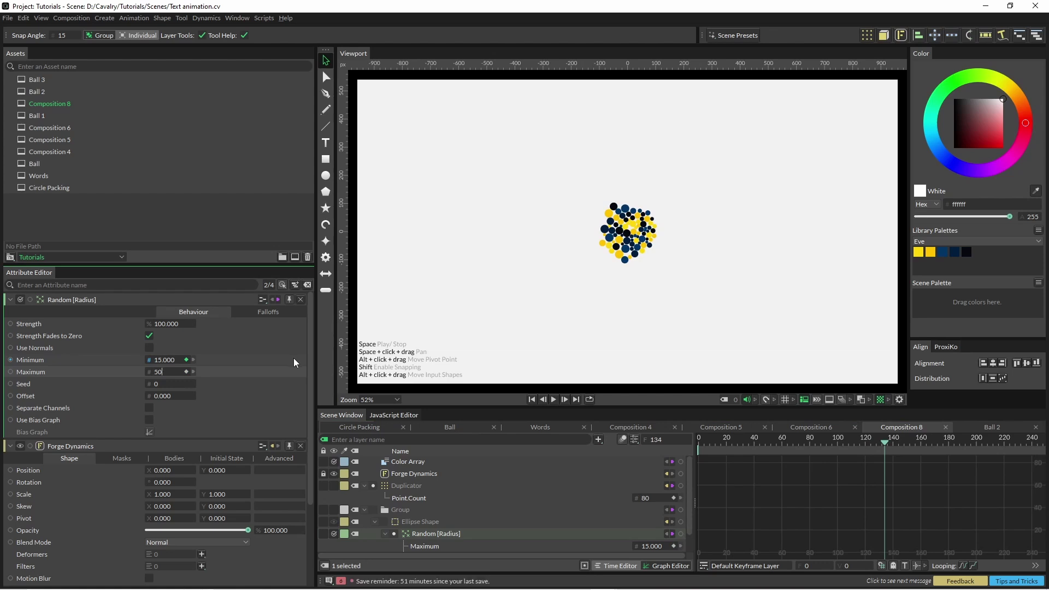
pyautogui.press('Return')
# Step: Replay the animation from frame 0 to watch the cluster grow
pyautogui.click(531, 400)
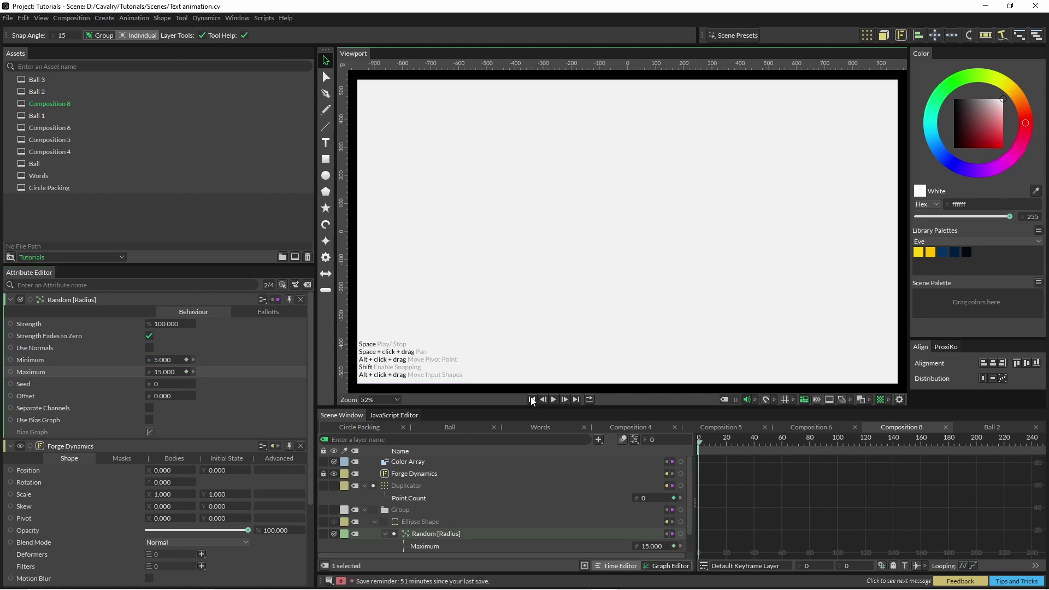
pyautogui.click(553, 399)
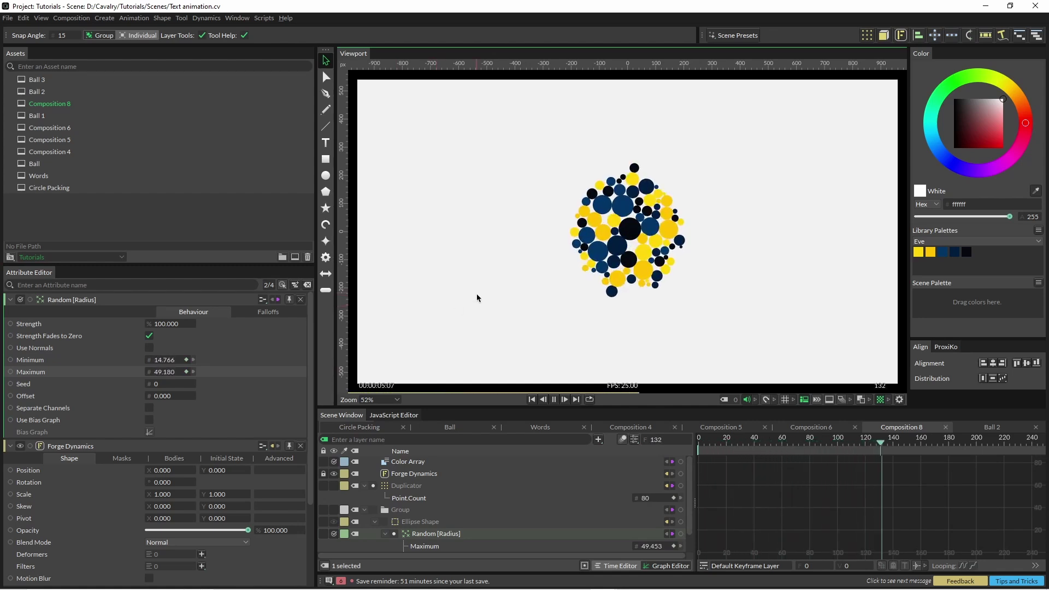
pyautogui.press('space')
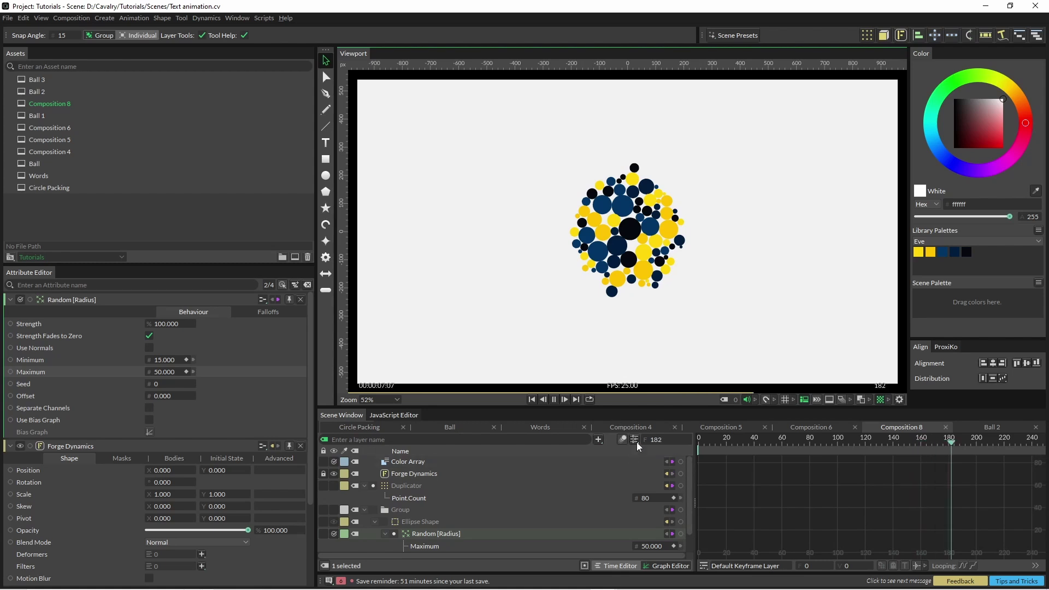
# Step: Add a Path Offset deformer to Forge Dynamics with a negative offset
pyautogui.click(418, 475)
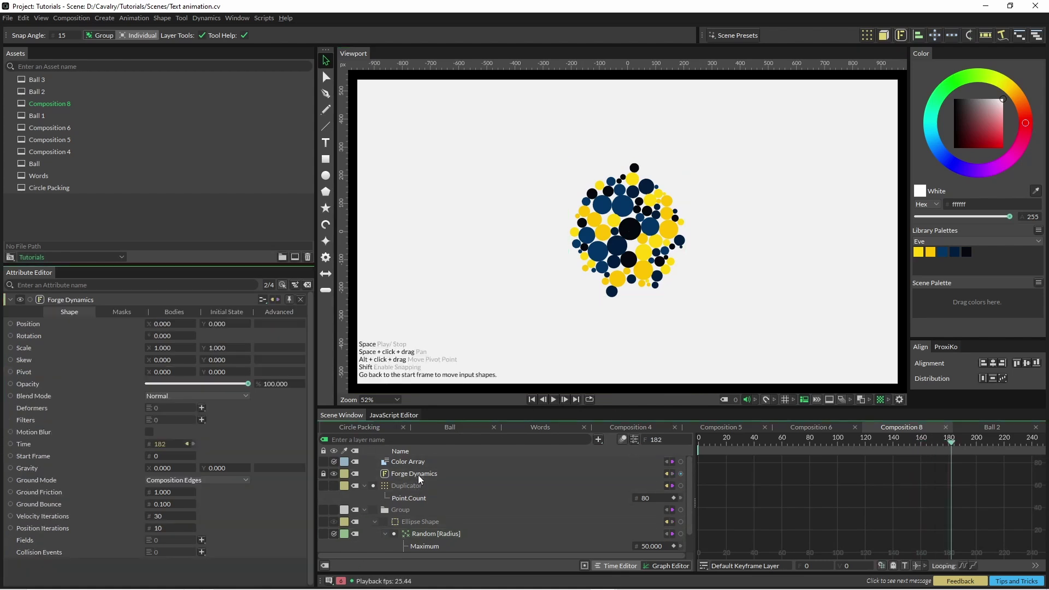
pyautogui.click(201, 408)
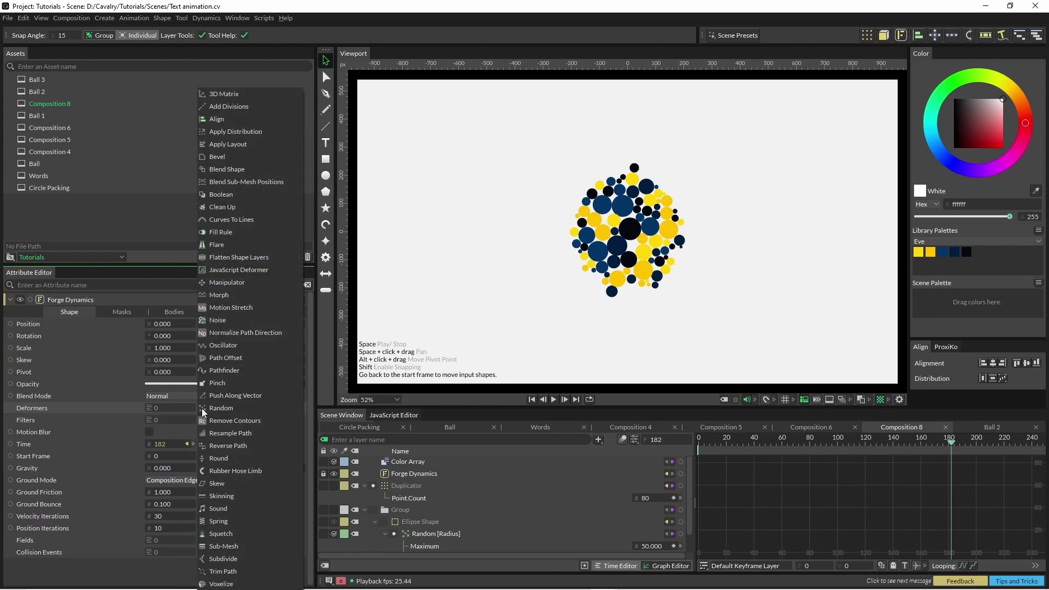
pyautogui.click(228, 358)
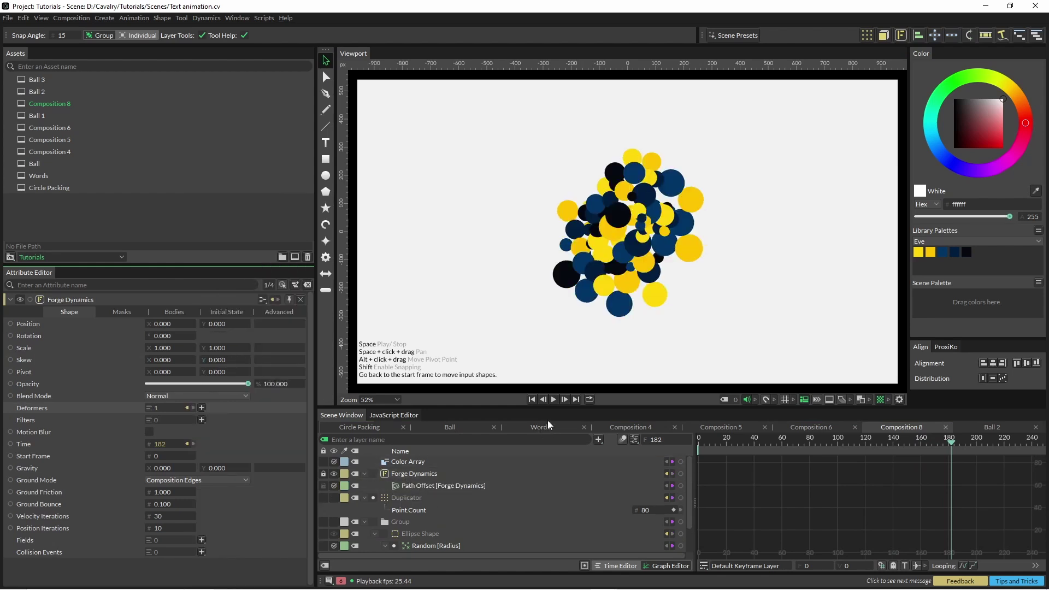
pyautogui.click(426, 486)
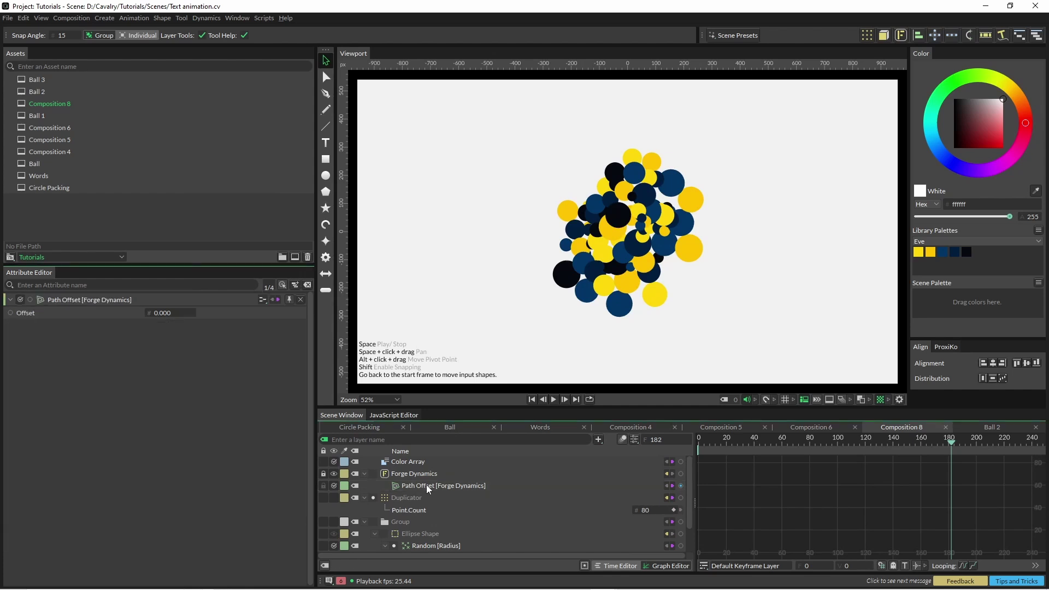
pyautogui.moveTo(172, 317)
pyautogui.mouseDown()
pyautogui.moveTo(145, 317)
pyautogui.moveTo(155, 317)
pyautogui.mouseUp()
# Step: Preview the gaps, lower the Offset to -11, and replay
pyautogui.click(554, 399)
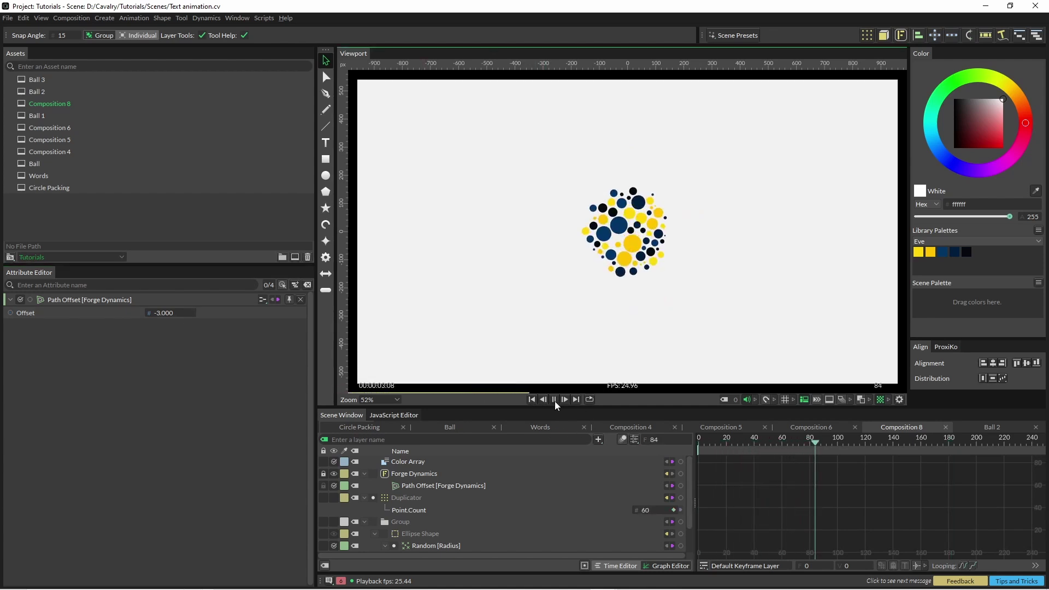
pyautogui.click(554, 400)
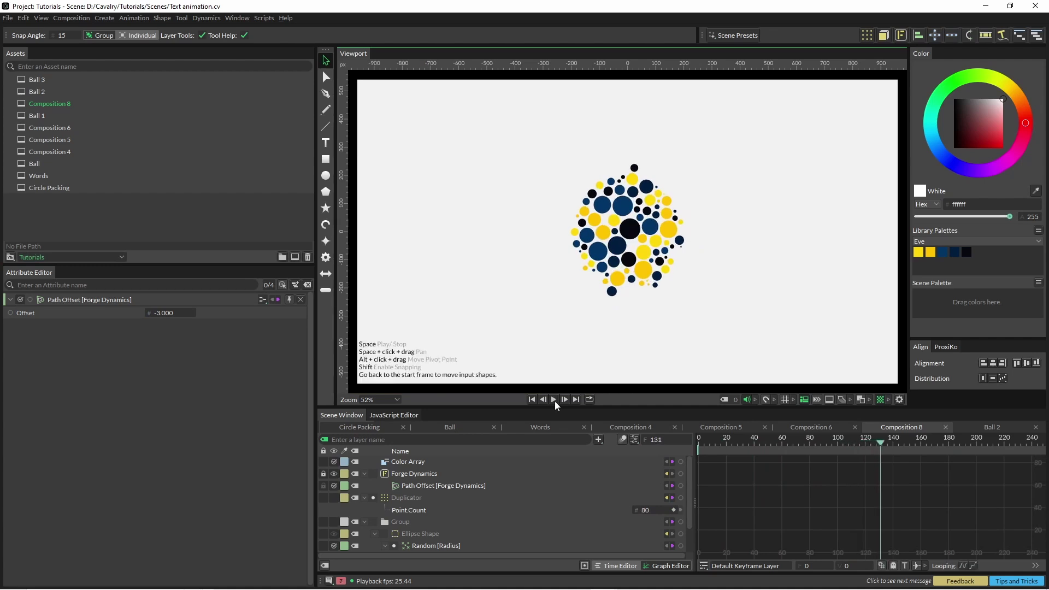
pyautogui.moveTo(164, 313); pyautogui.dragTo(131, 313)
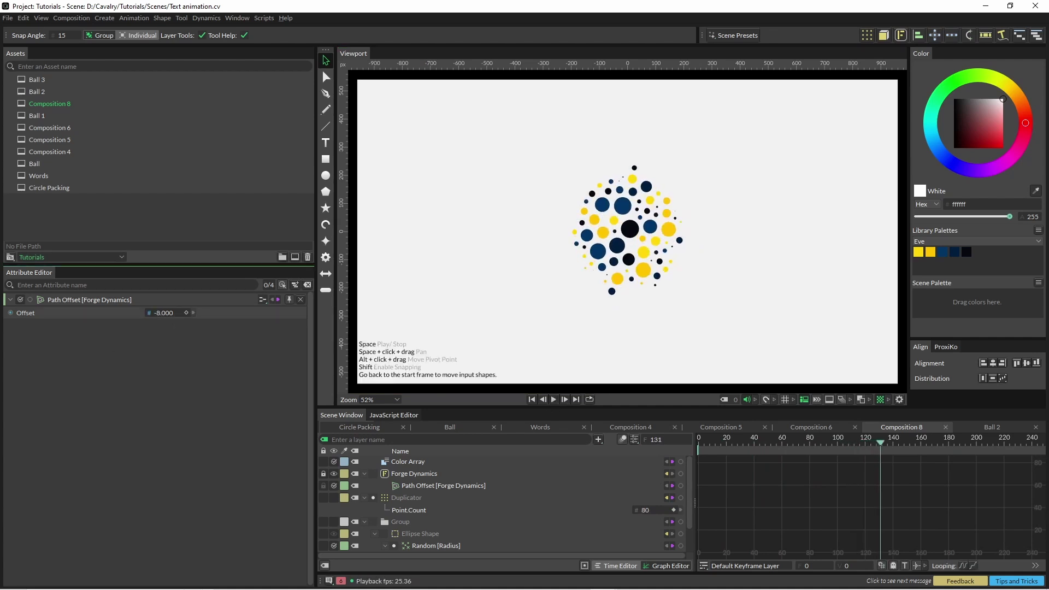
pyautogui.click(553, 400)
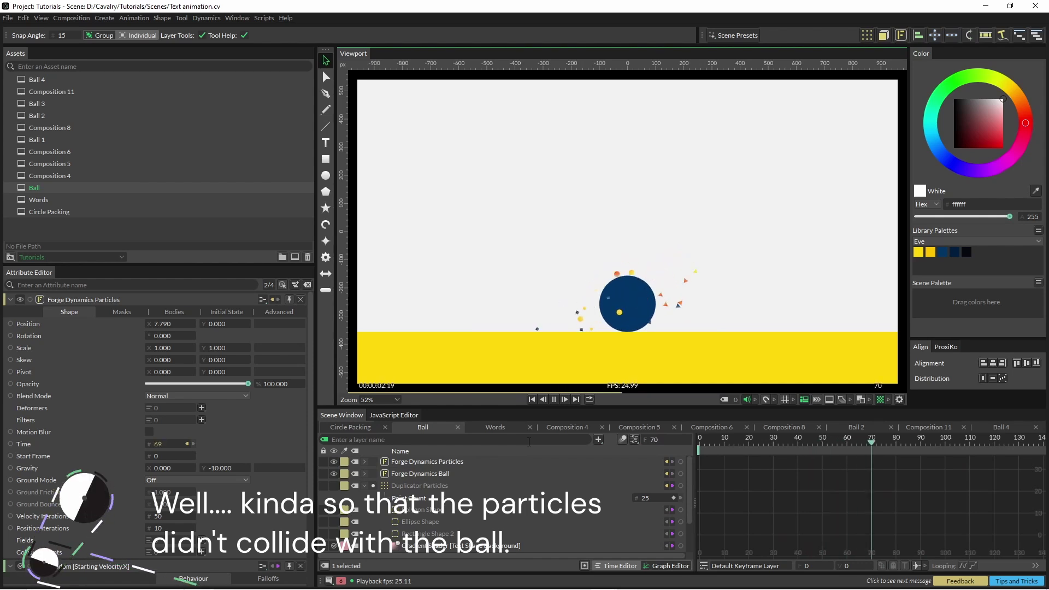
# Step: Scroll down and back up to inspect the Ball composition
pyautogui.scroll(-2, 519, 513)
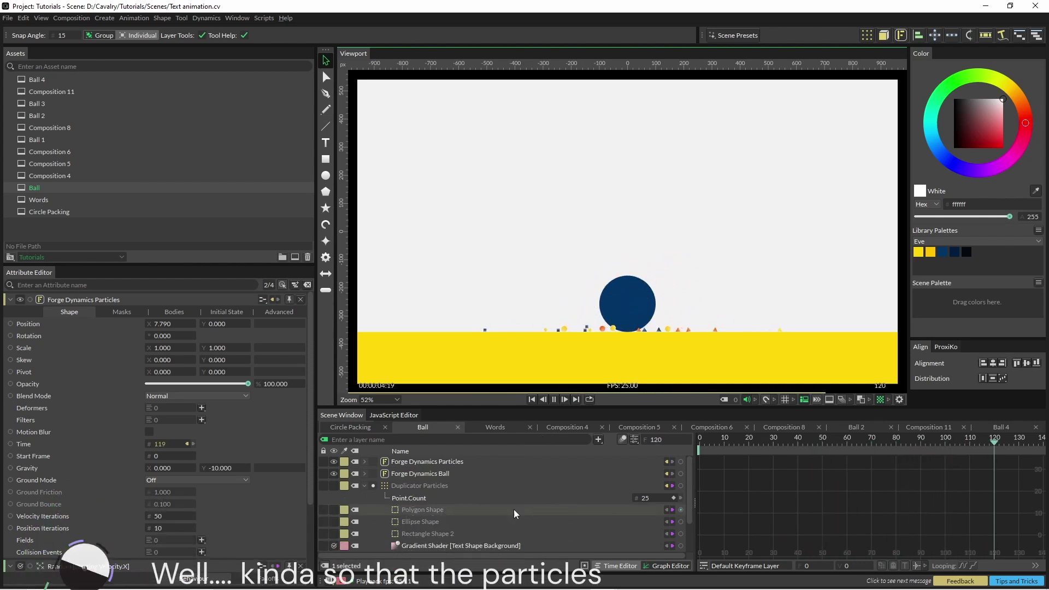
pyautogui.scroll(2, 495, 503)
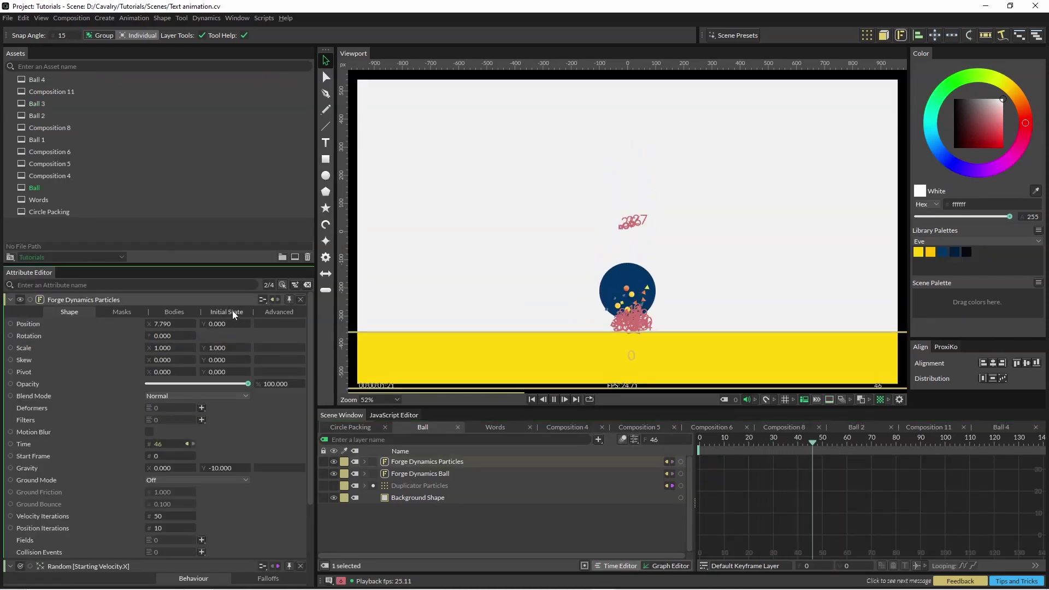
# Step: Compare Advanced settings: particles World Scale 0.800, ball World Scale 1.000
pyautogui.click(276, 312)
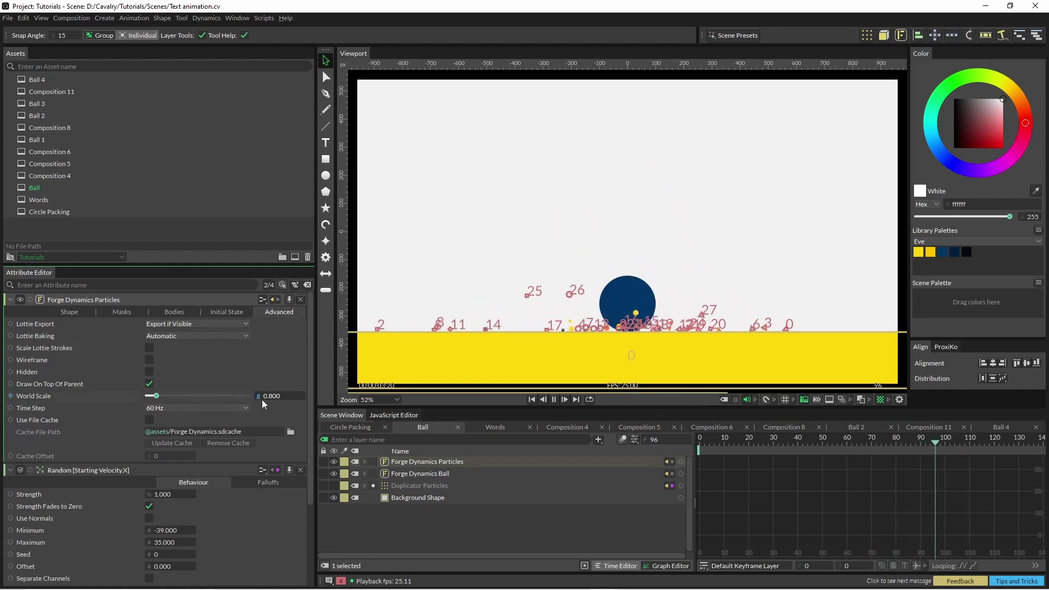
pyautogui.click(434, 472)
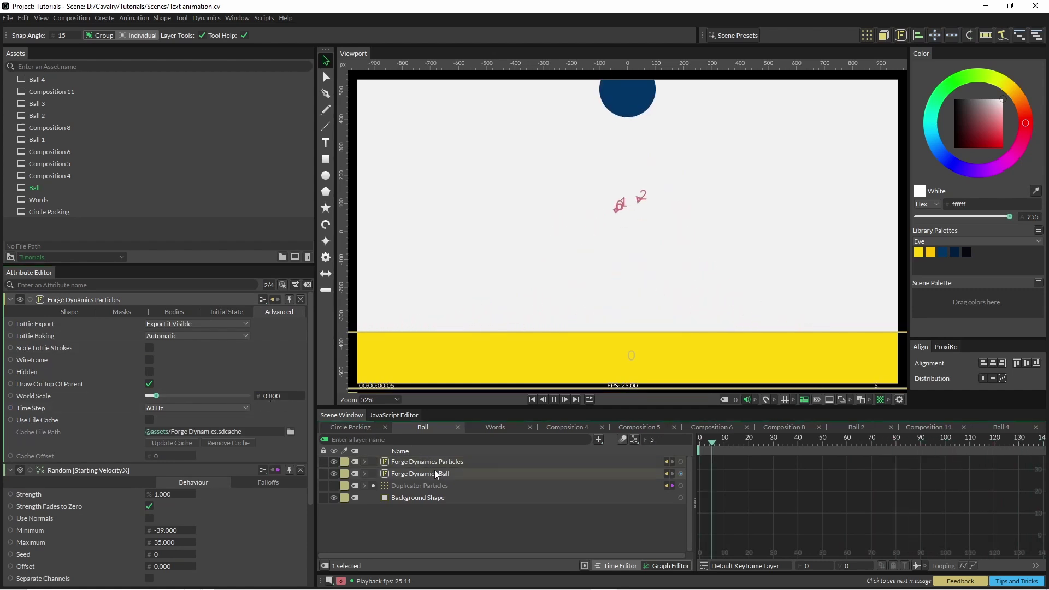